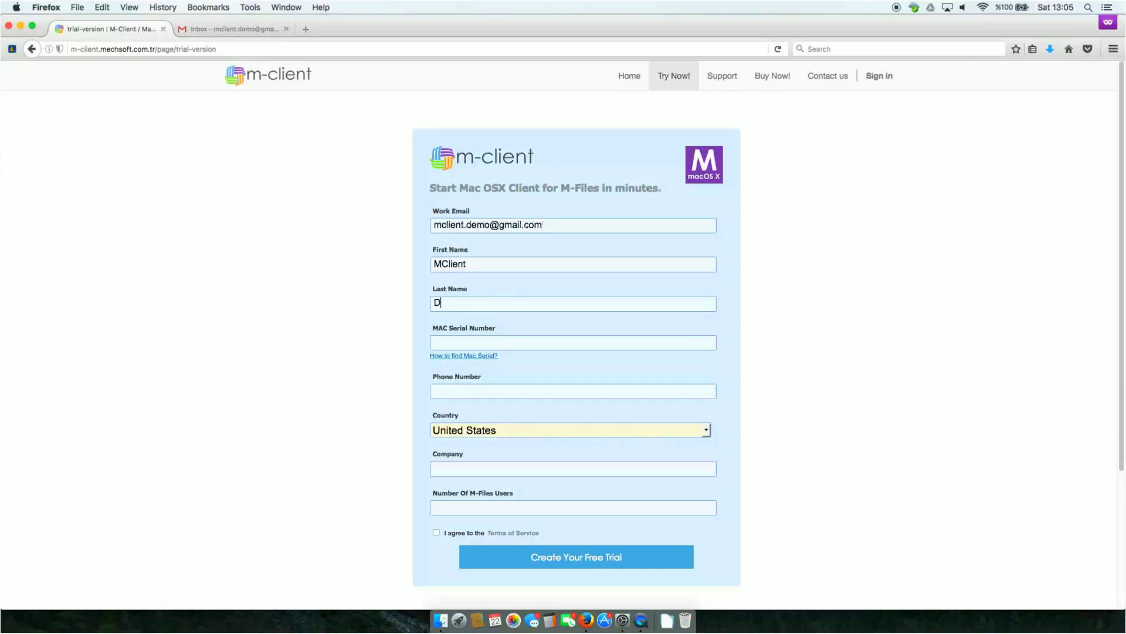
Step: Finish the Last Name field and check the help on finding the Mac serial number
text(emo)
key(Tab)
click(453, 356)
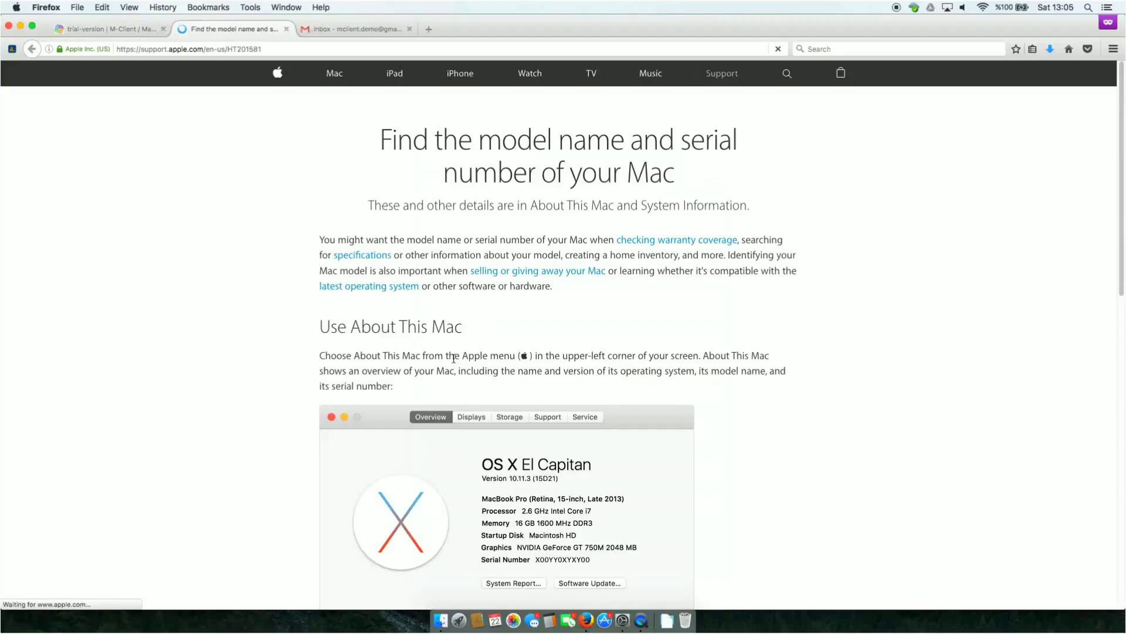
scroll(544, 388, down, 5)
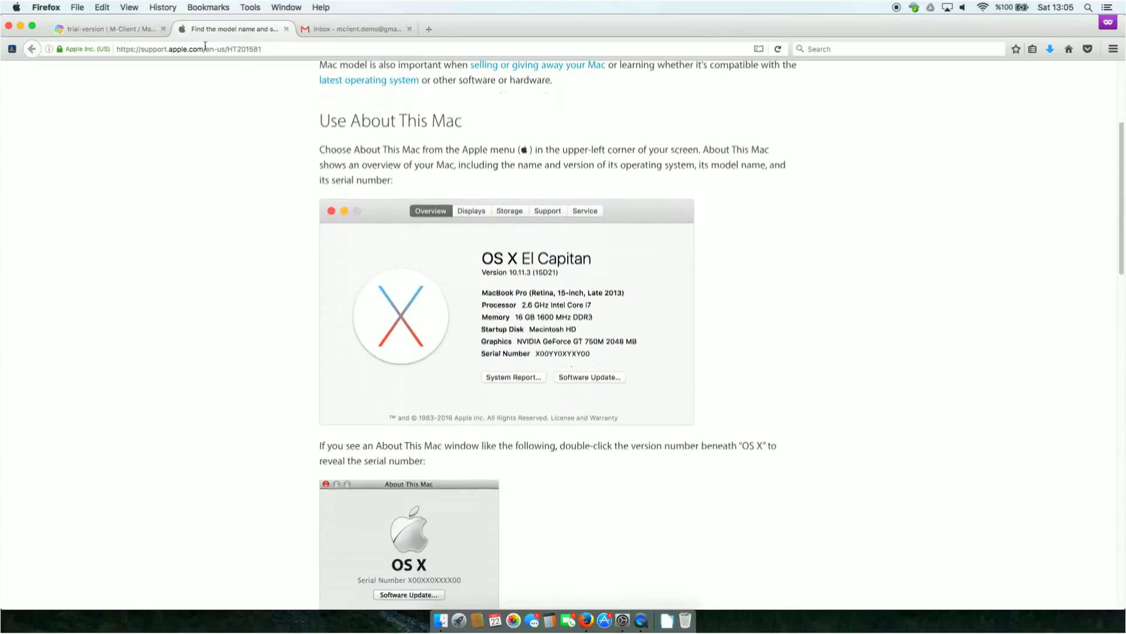
click(110, 30)
Step: Enter the Mac serial number and phone number, accept the Terms of Service, and submit the trial request
click(459, 340)
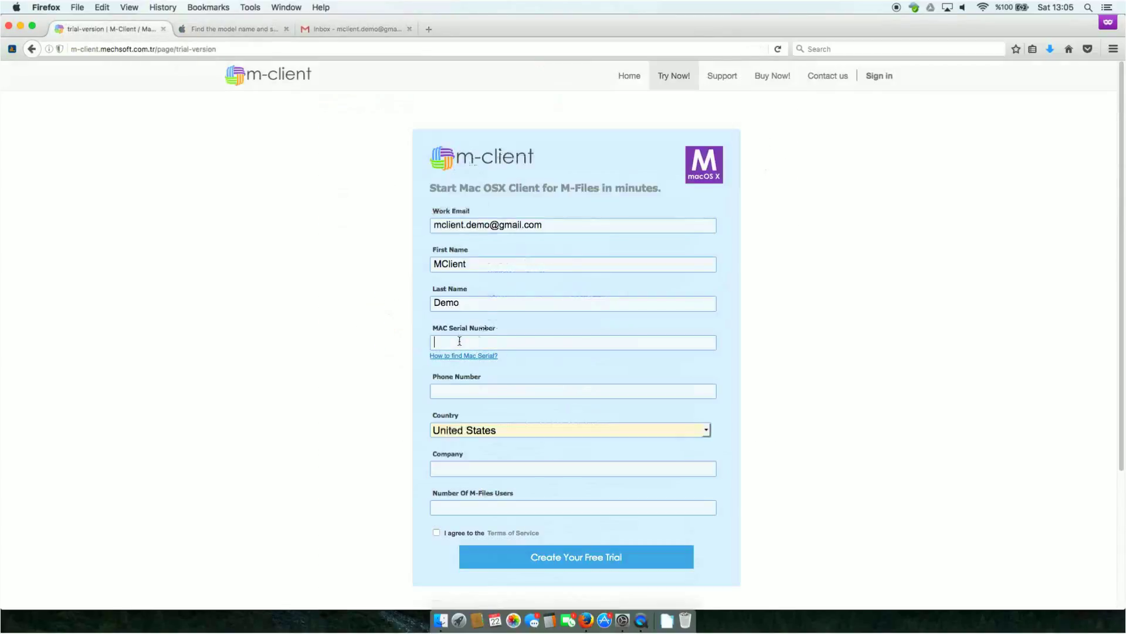
text(XOXOXOXOXOXOX)
click(450, 393)
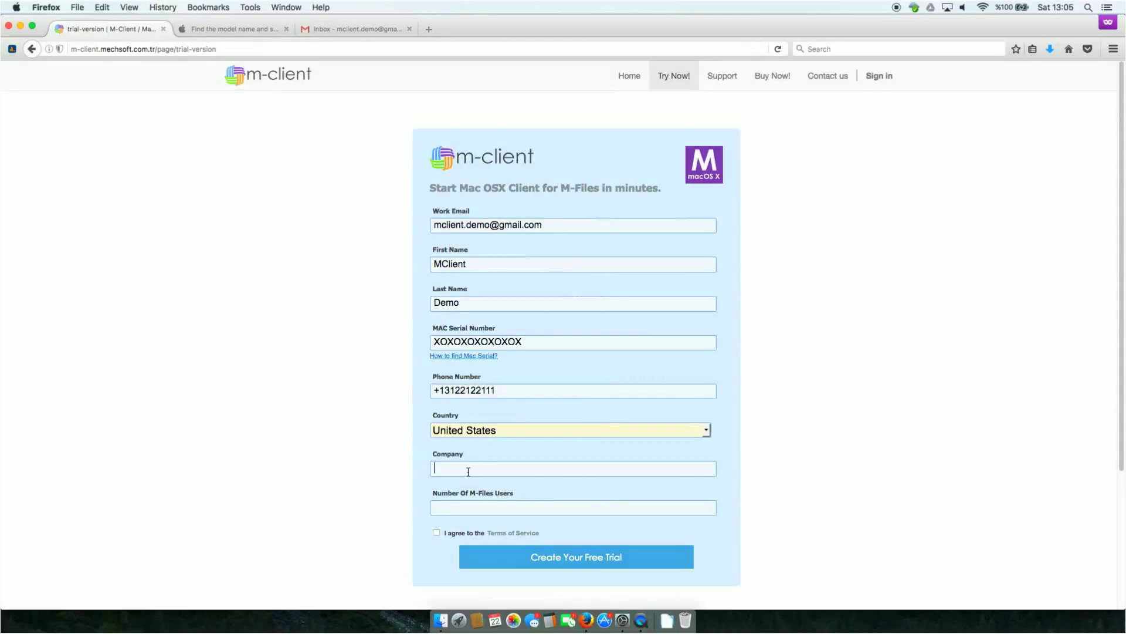
text(C)
text(50)
click(438, 532)
click(597, 562)
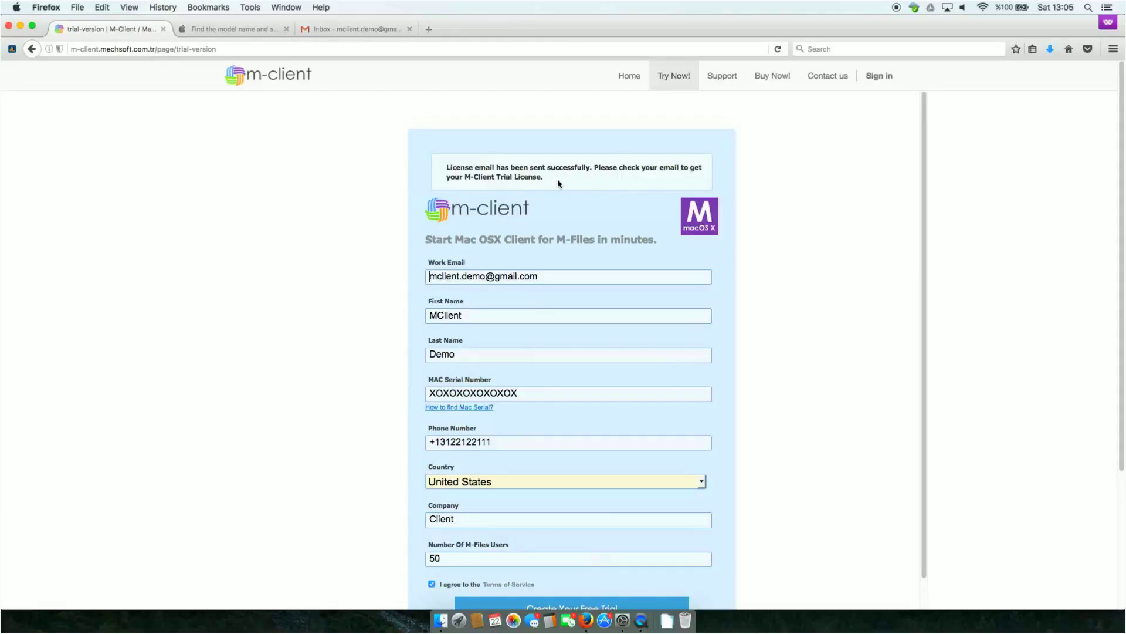
Step: Open the M-Client Trial License email in Gmail and save m-client.zip to disk
click(333, 29)
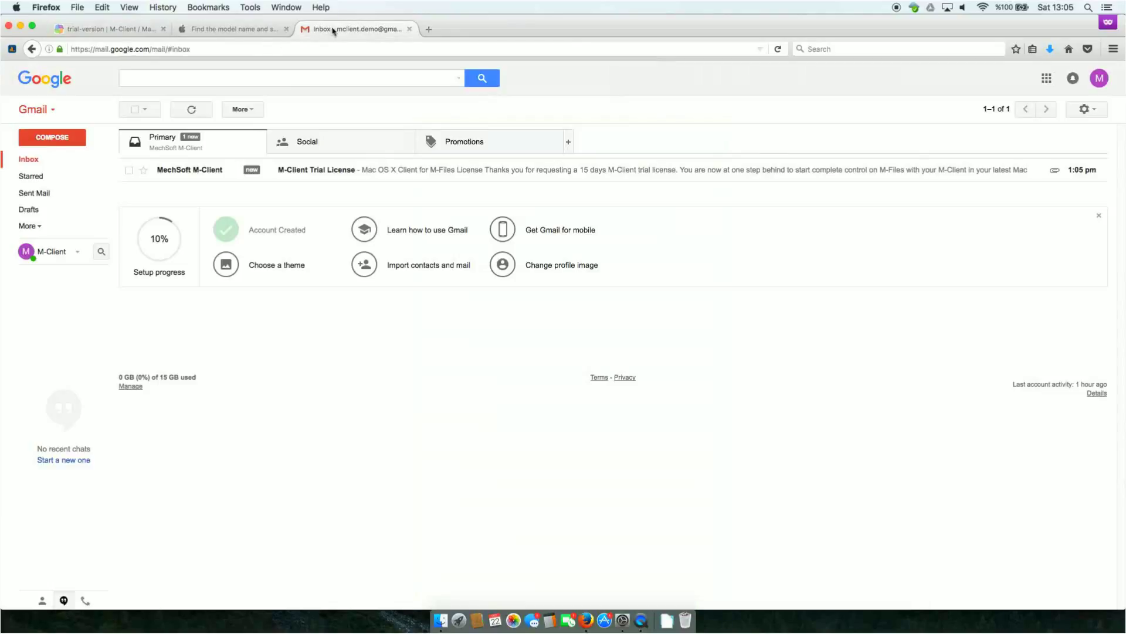
click(195, 172)
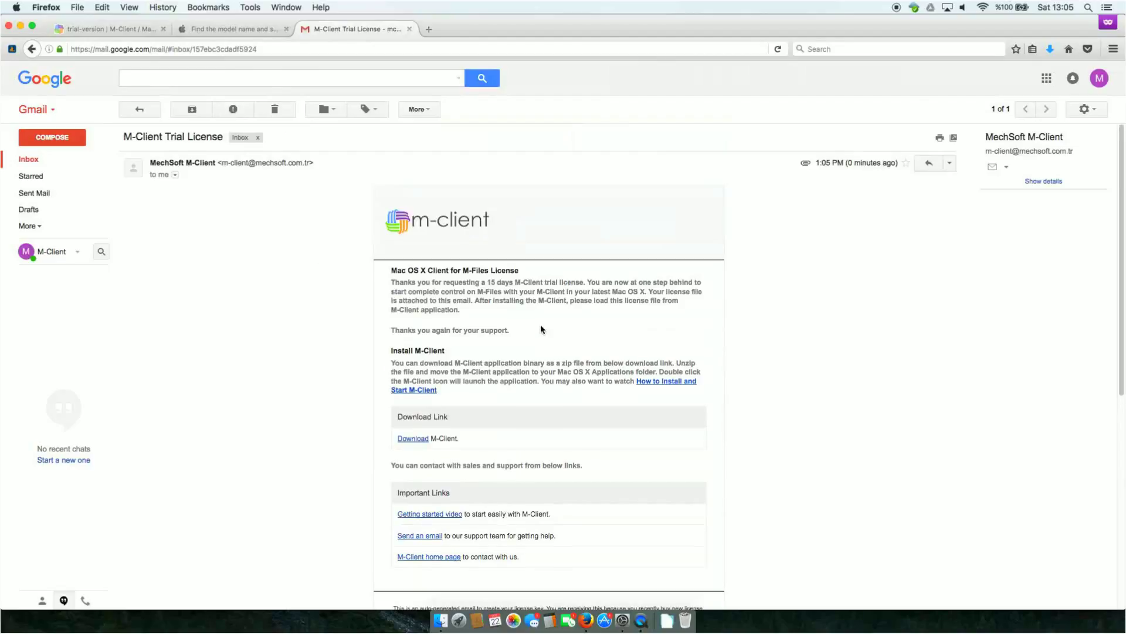
scroll(440, 429, down, 1)
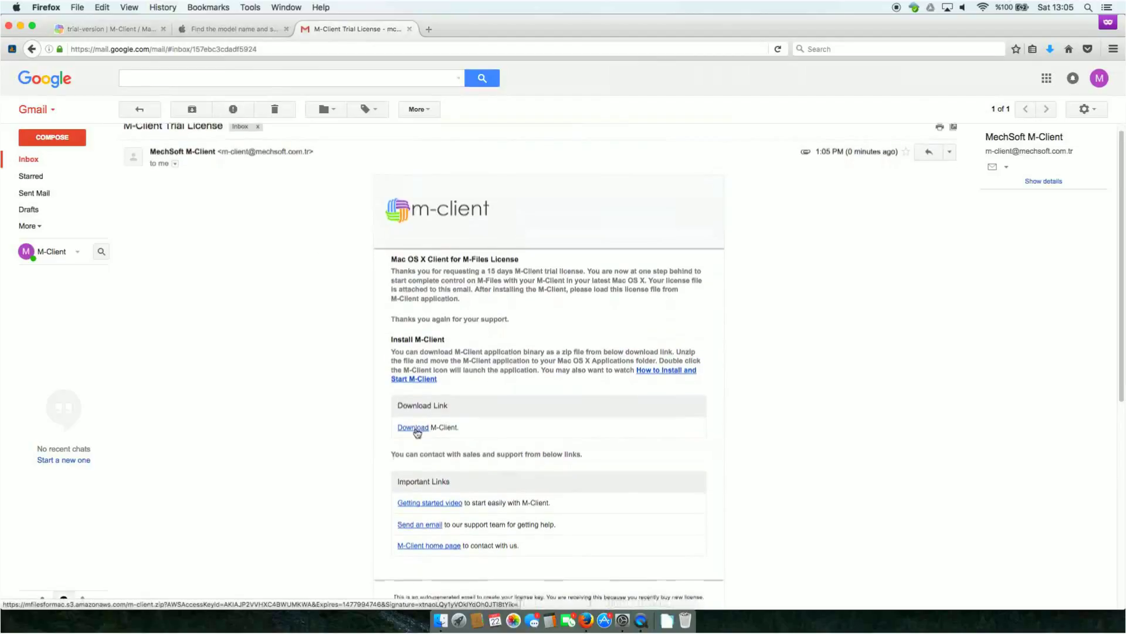
click(416, 428)
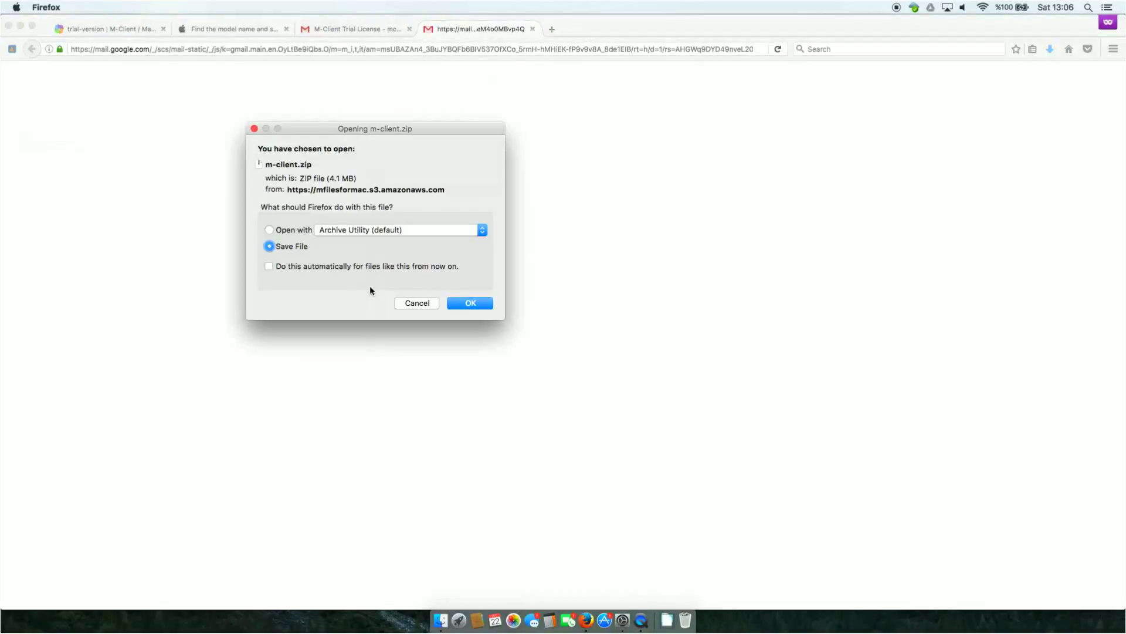
click(463, 304)
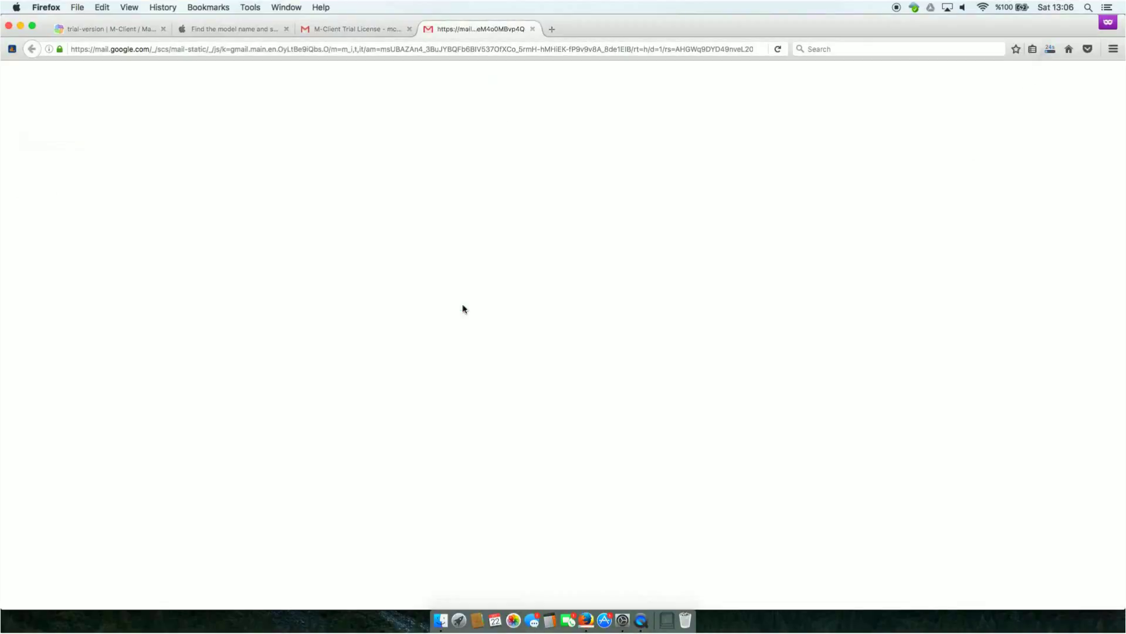
click(533, 30)
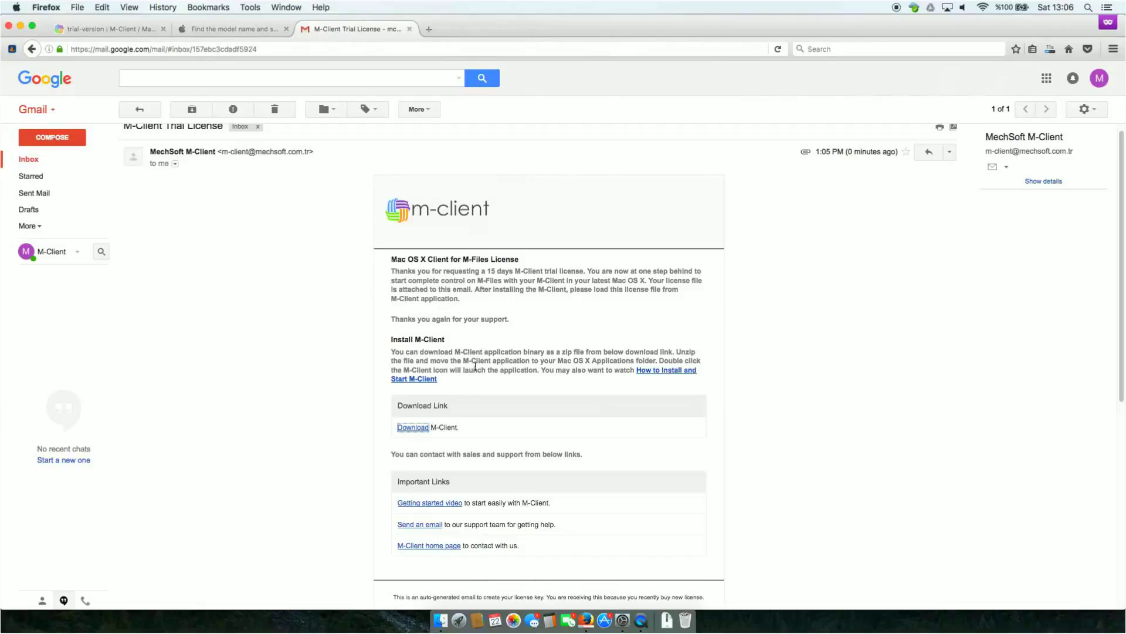
Step: Download and save the mclient.lic license attachment from the email
scroll(478, 373, down, 10)
mouse_move(170, 340)
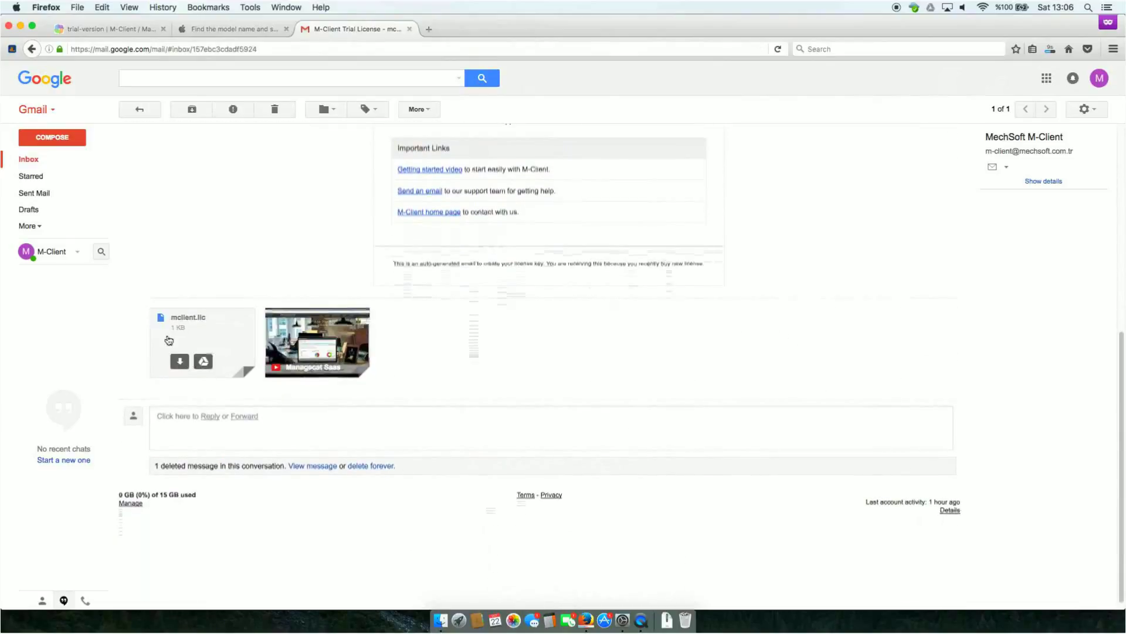
click(180, 361)
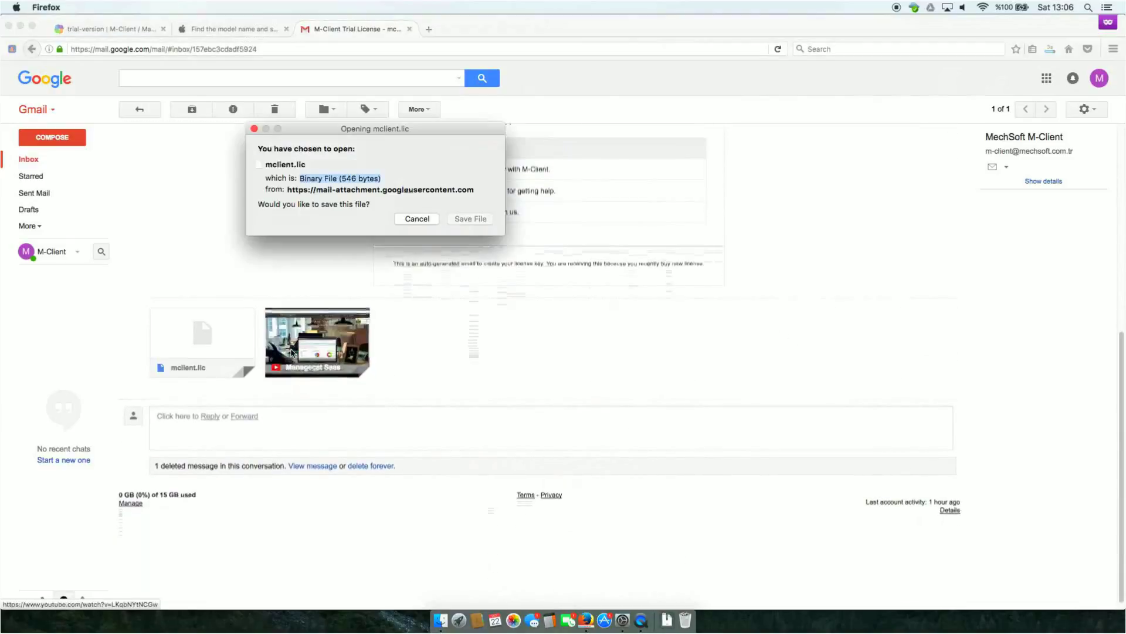
click(470, 218)
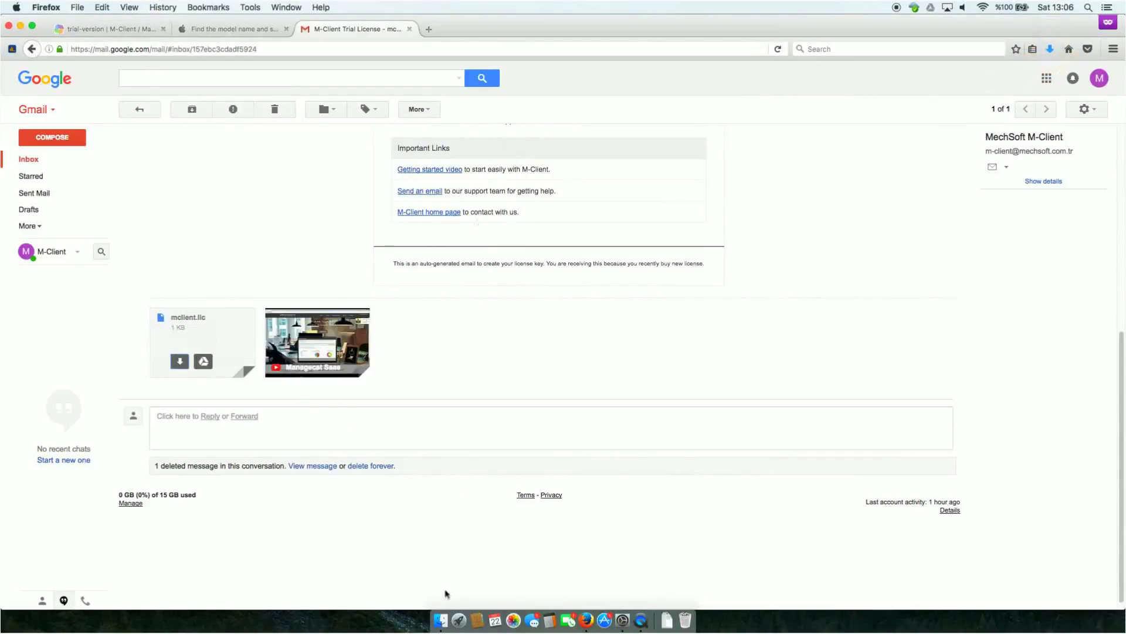
click(441, 620)
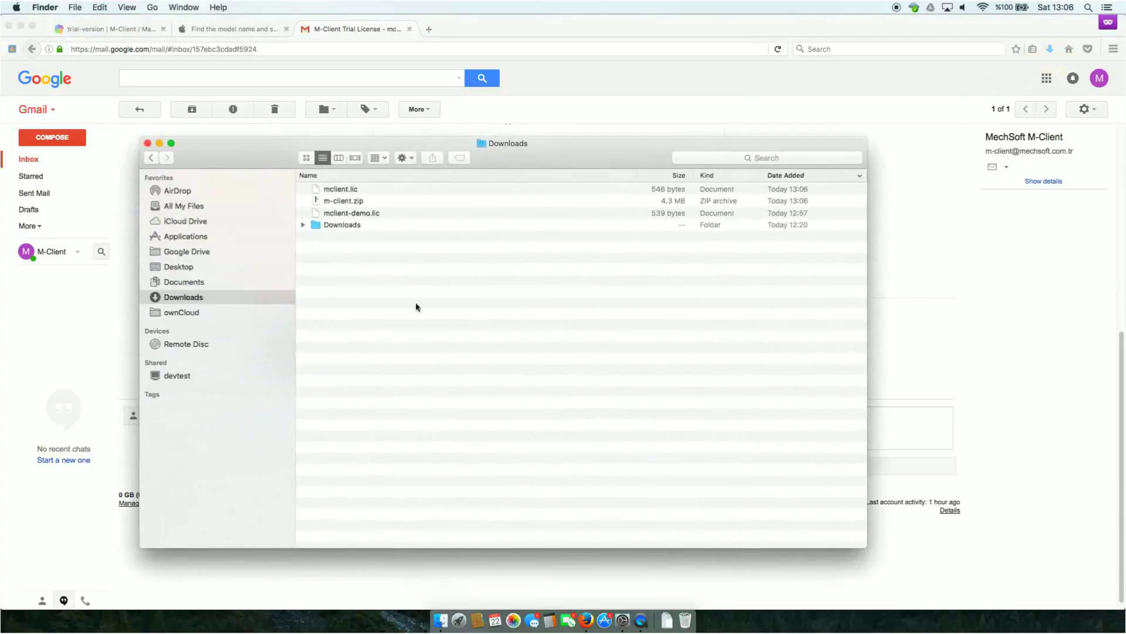
Step: Unzip m-client.zip, move M-Client into Applications, and check Security & Privacy app-source settings
double_click(348, 203)
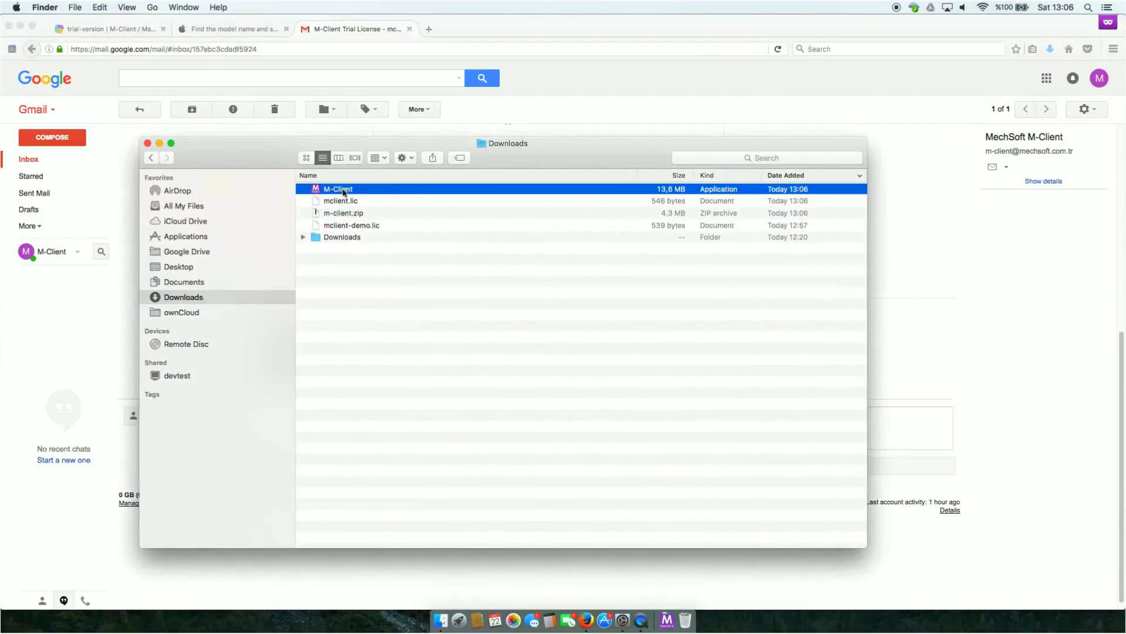
drag(342, 192, 196, 237)
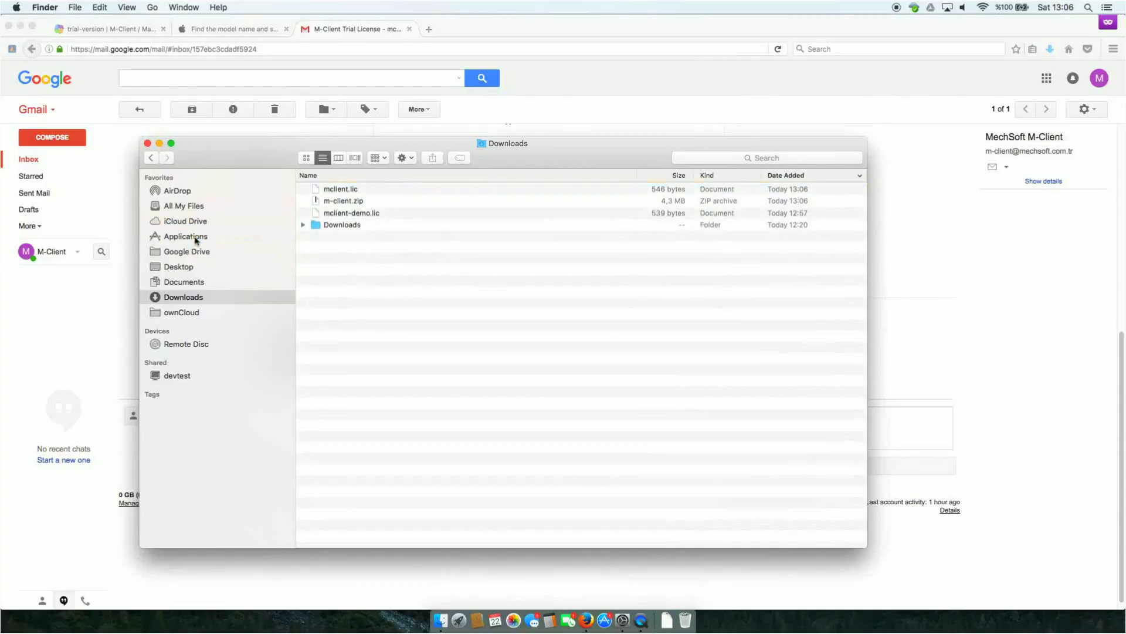
click(622, 621)
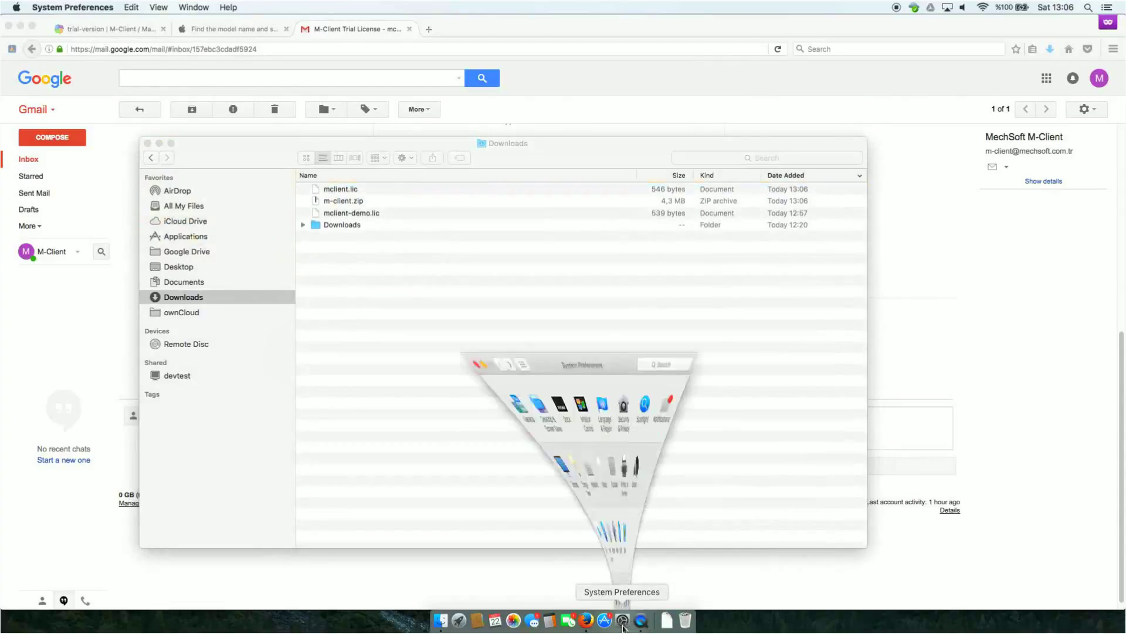
click(623, 202)
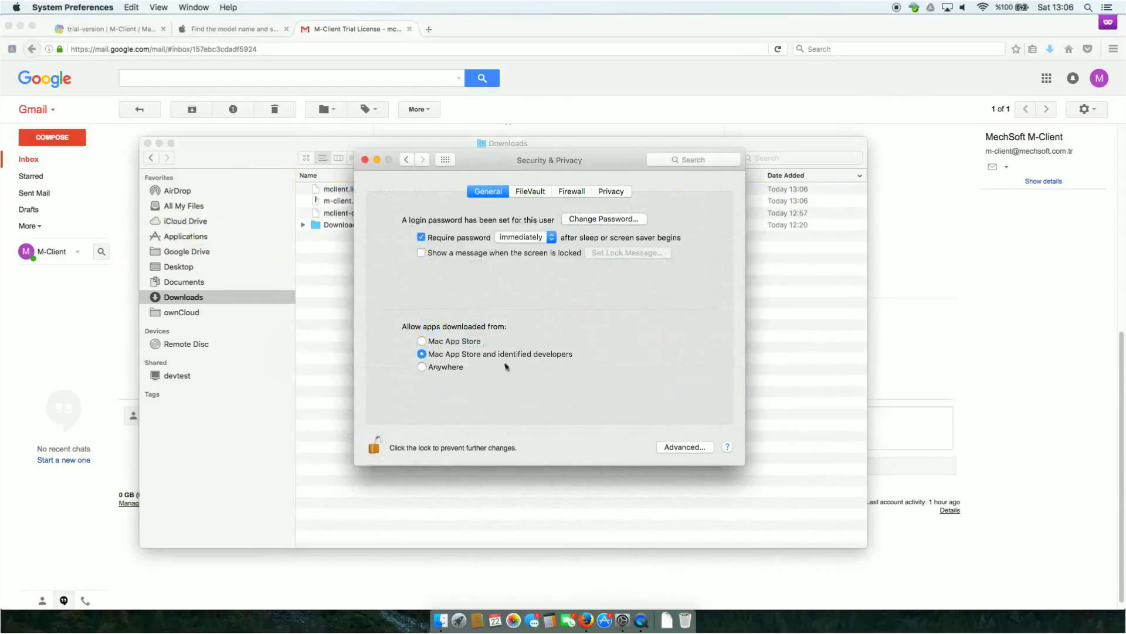
click(375, 159)
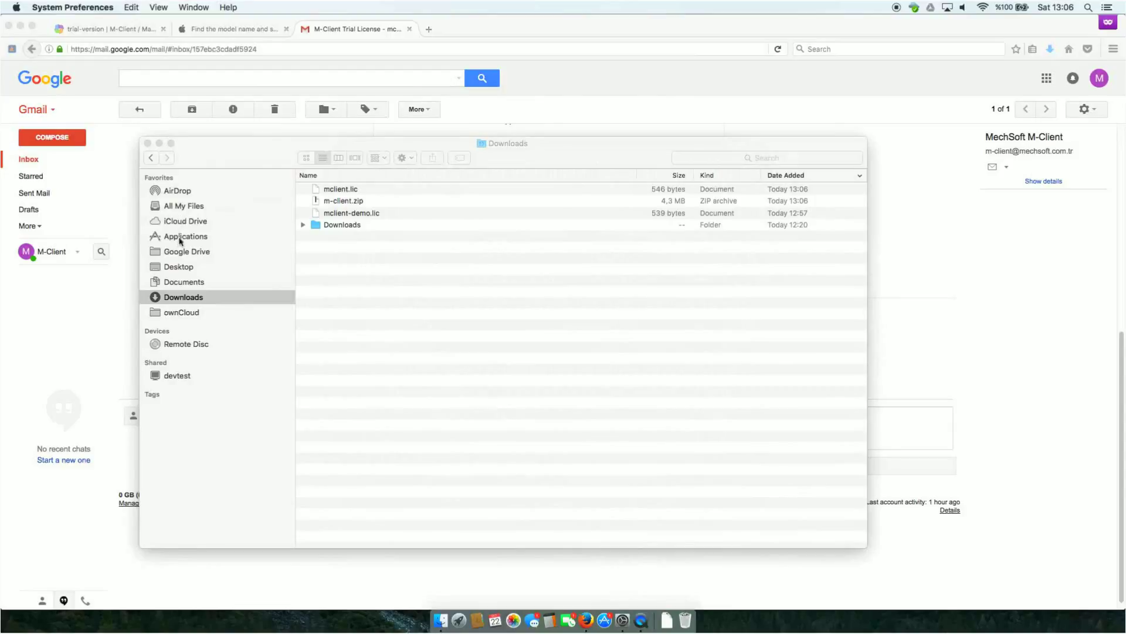
Step: Launch M-Client from Applications, allow it to open, and dismiss the trial expiry warning
click(180, 238)
click(180, 237)
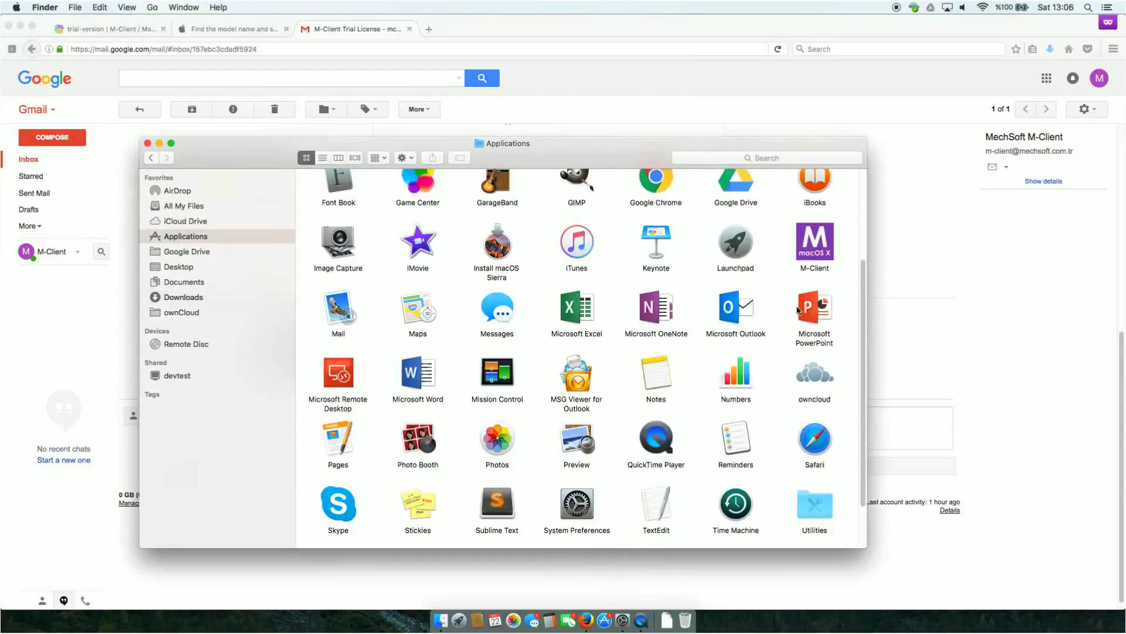
double_click(816, 245)
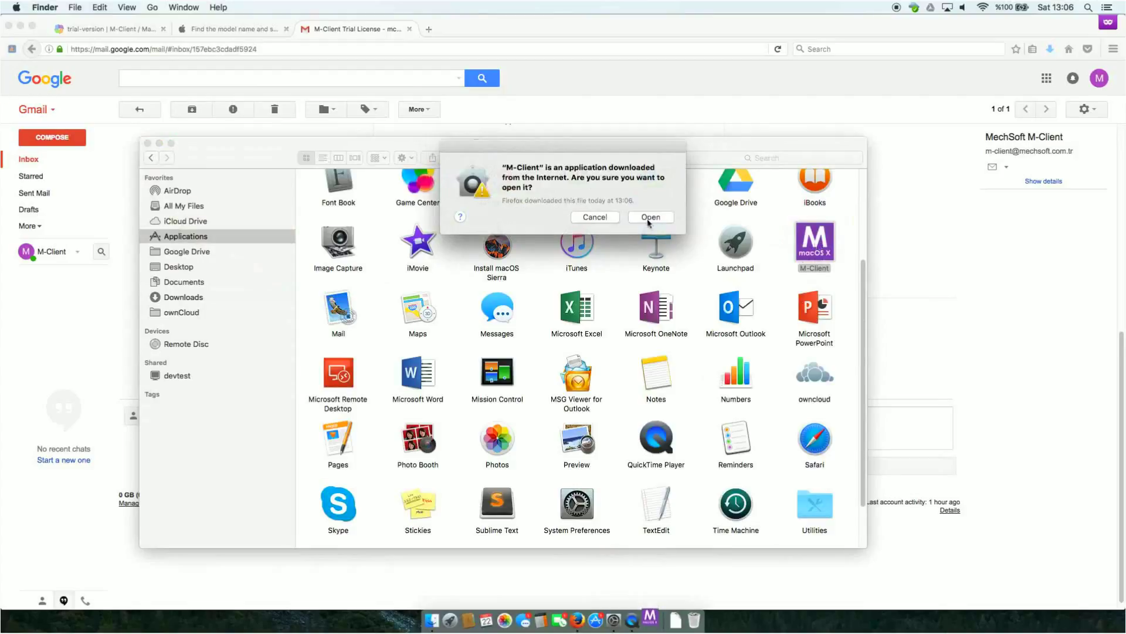
click(650, 217)
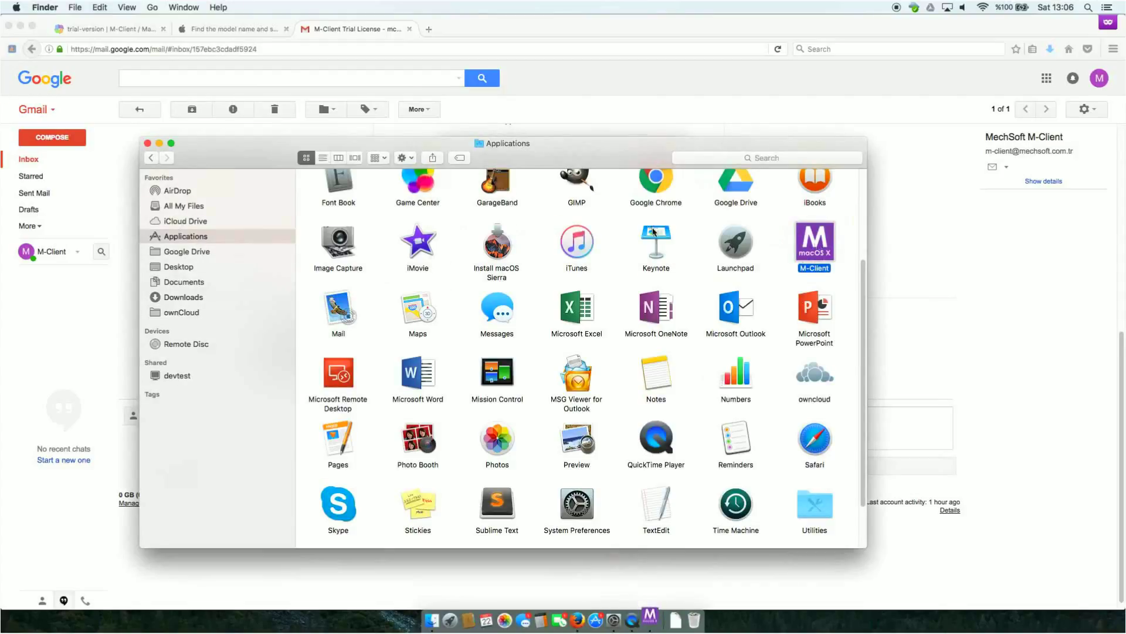
click(159, 143)
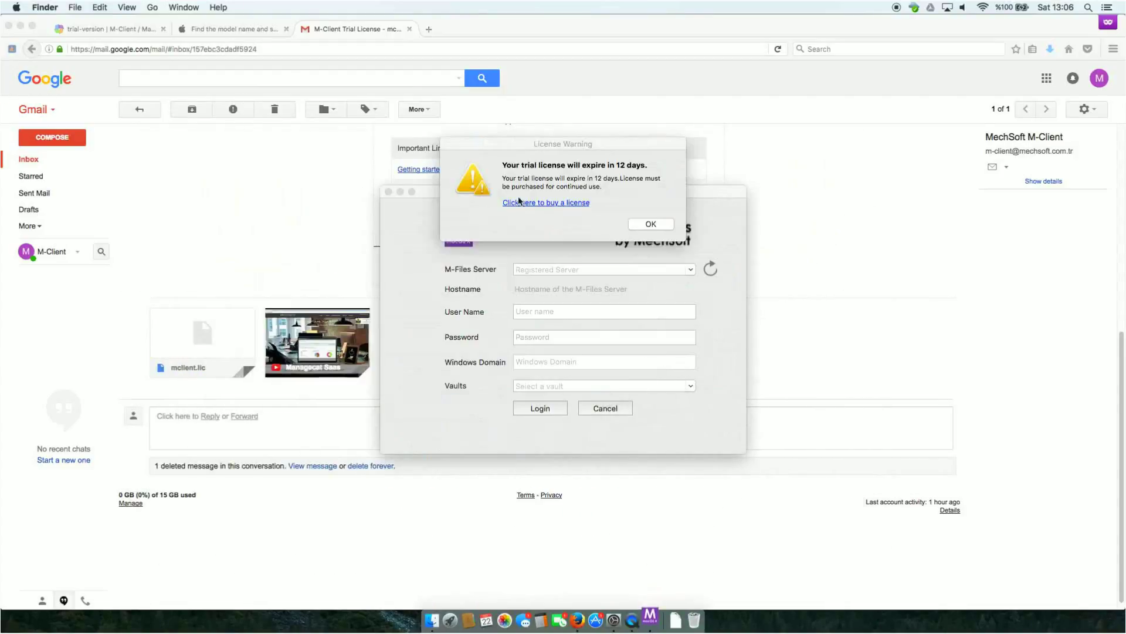
click(648, 221)
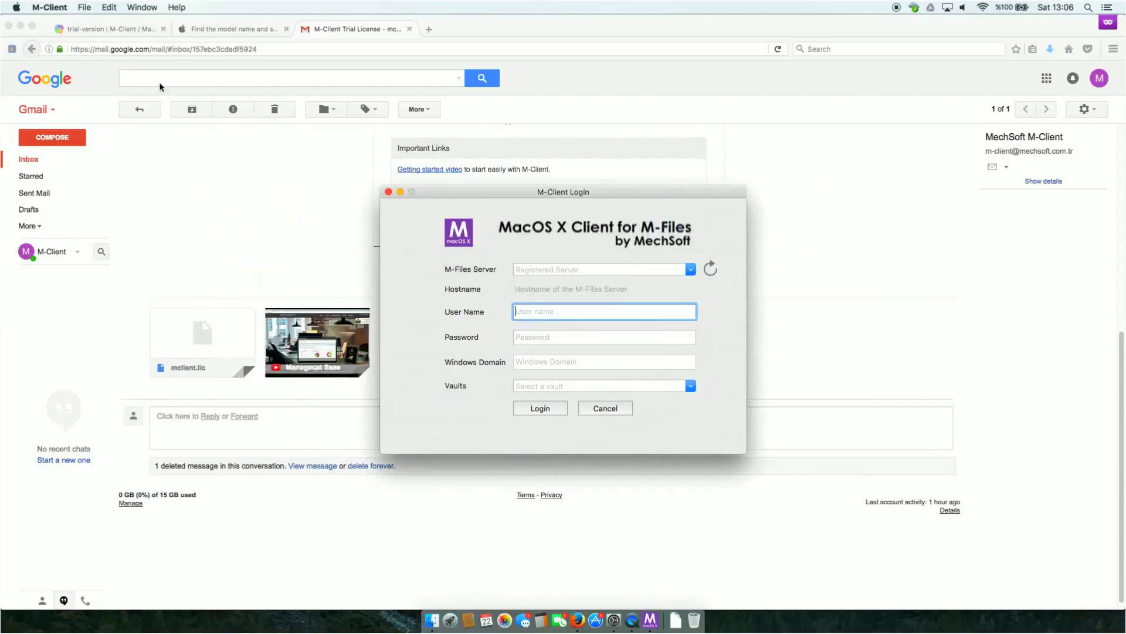
Step: Install the mclient-demo.lic license file, then open M-Client Preferences
click(50, 7)
click(66, 51)
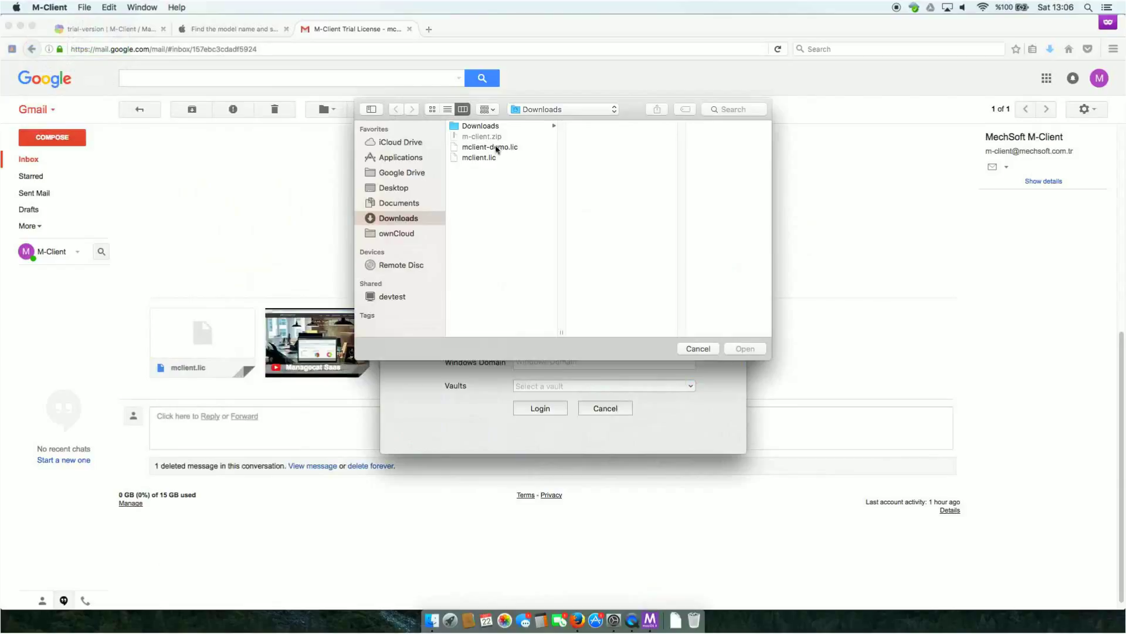
click(495, 147)
click(743, 350)
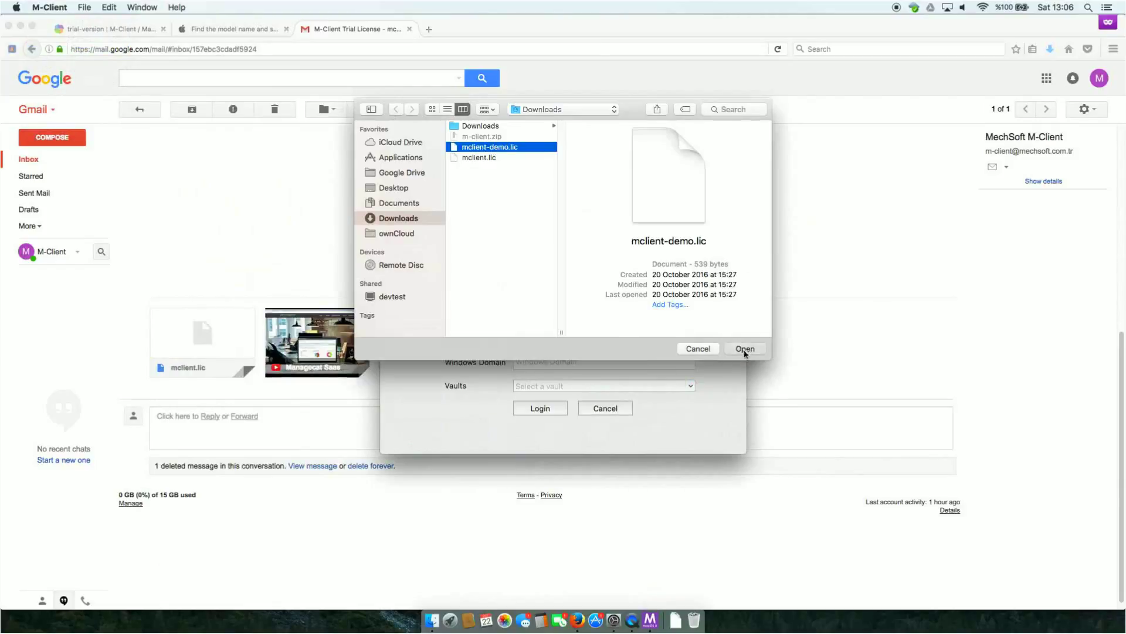
click(651, 213)
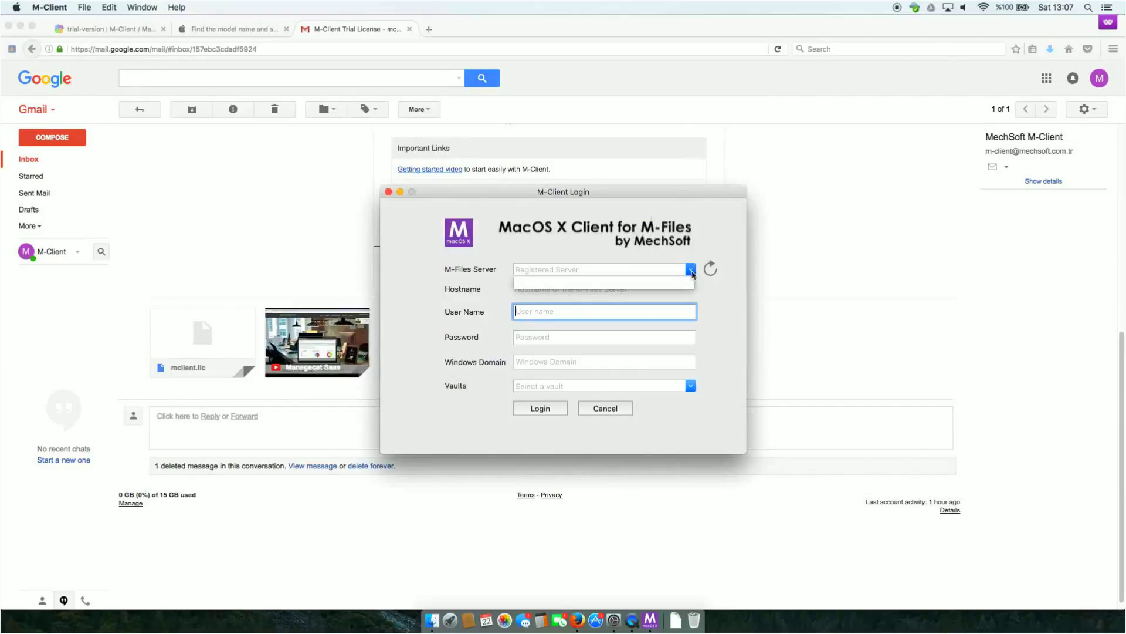
click(52, 9)
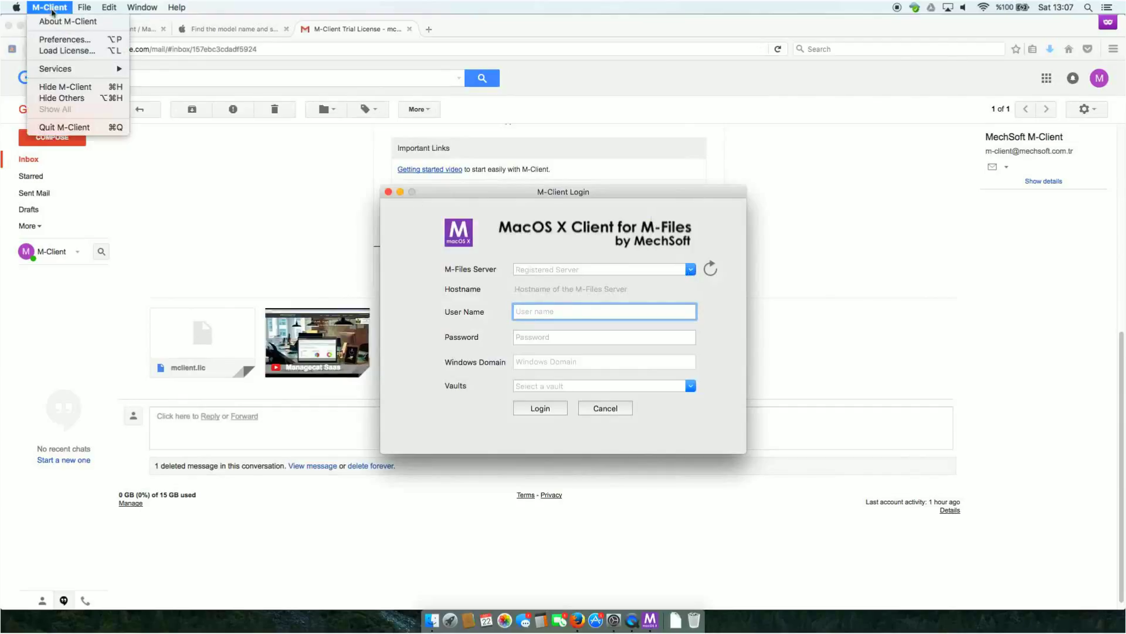
click(66, 41)
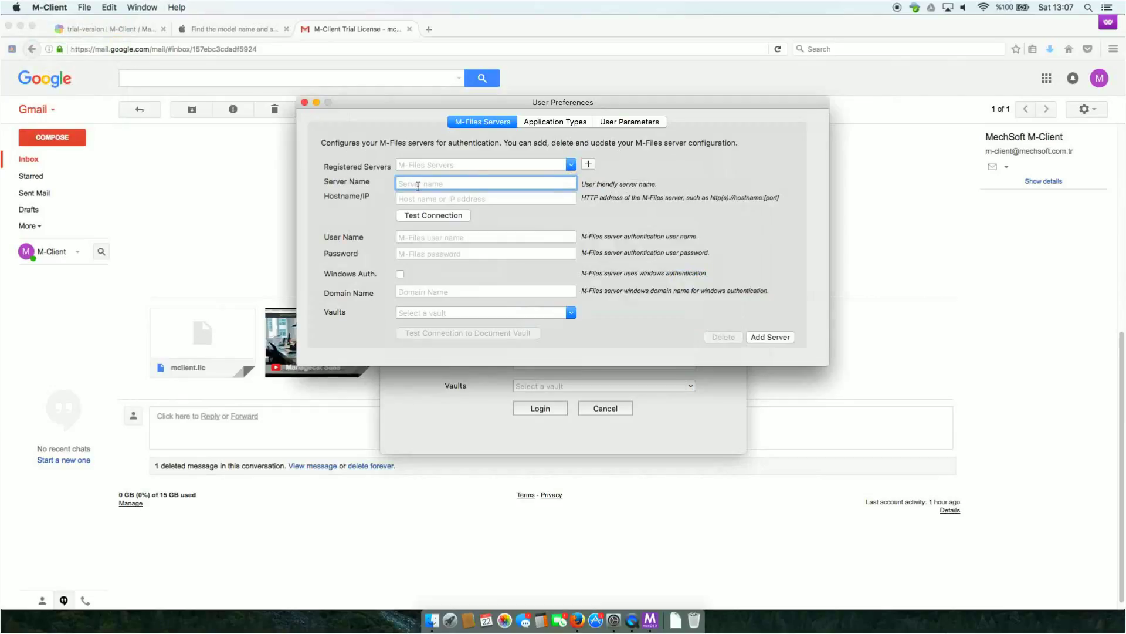
text(MClient Demo)
key(Tab)
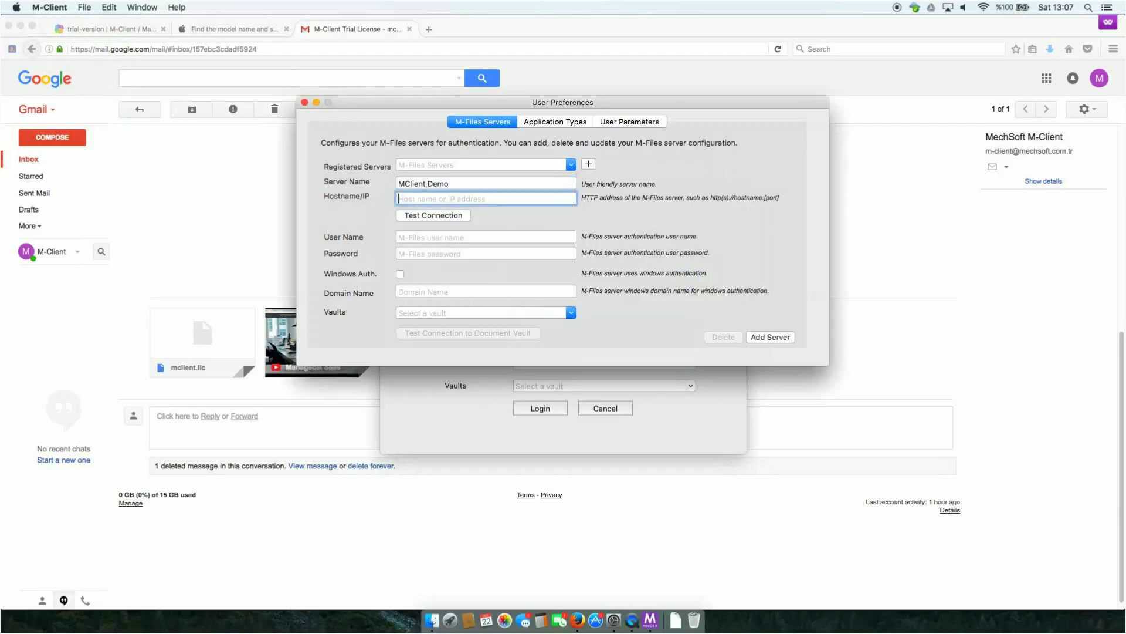
text(http://)
text(mclient.northeurope.cloudapp.azure.com)
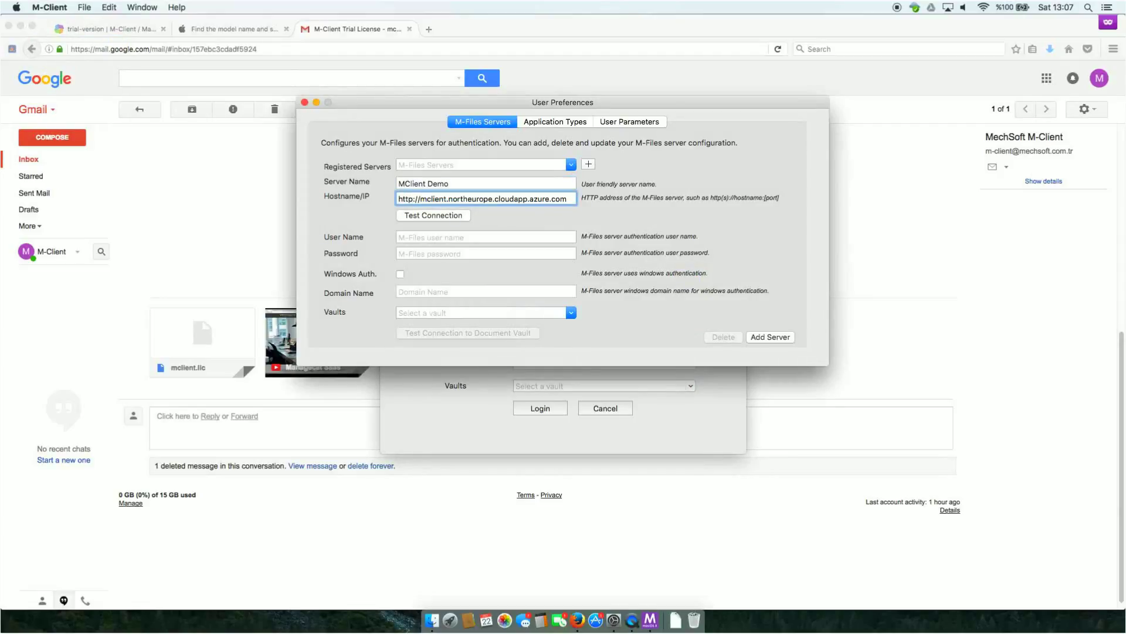
click(426, 235)
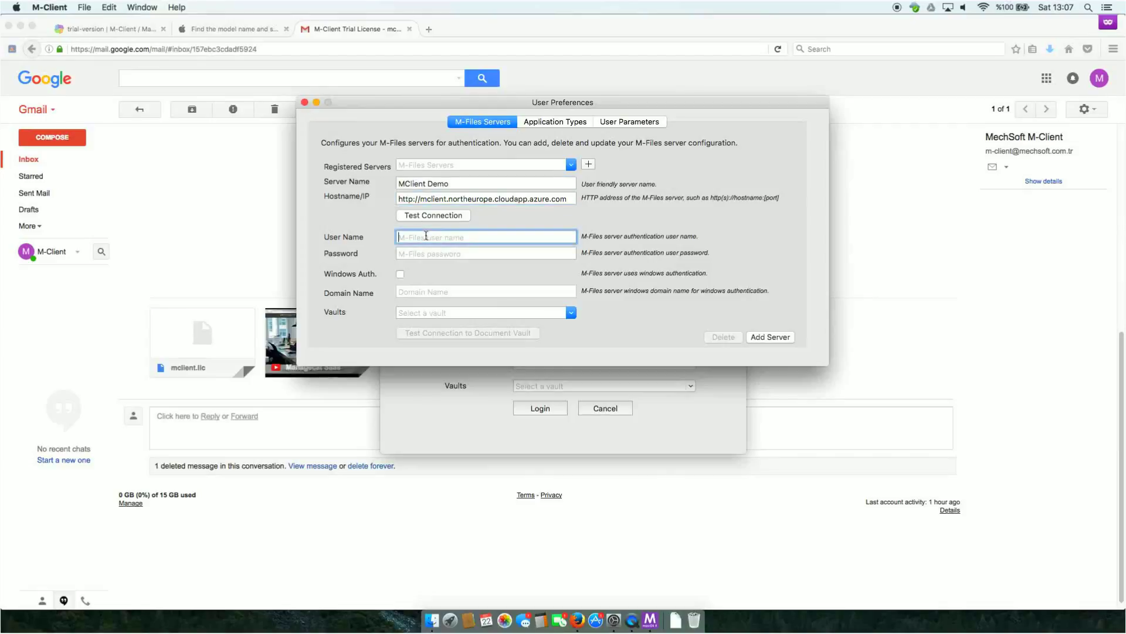
text(m)
click(441, 216)
click(544, 207)
Step: Enter the password, pick the server's only vault, and add MClient Demo as a server
click(424, 253)
text(123)
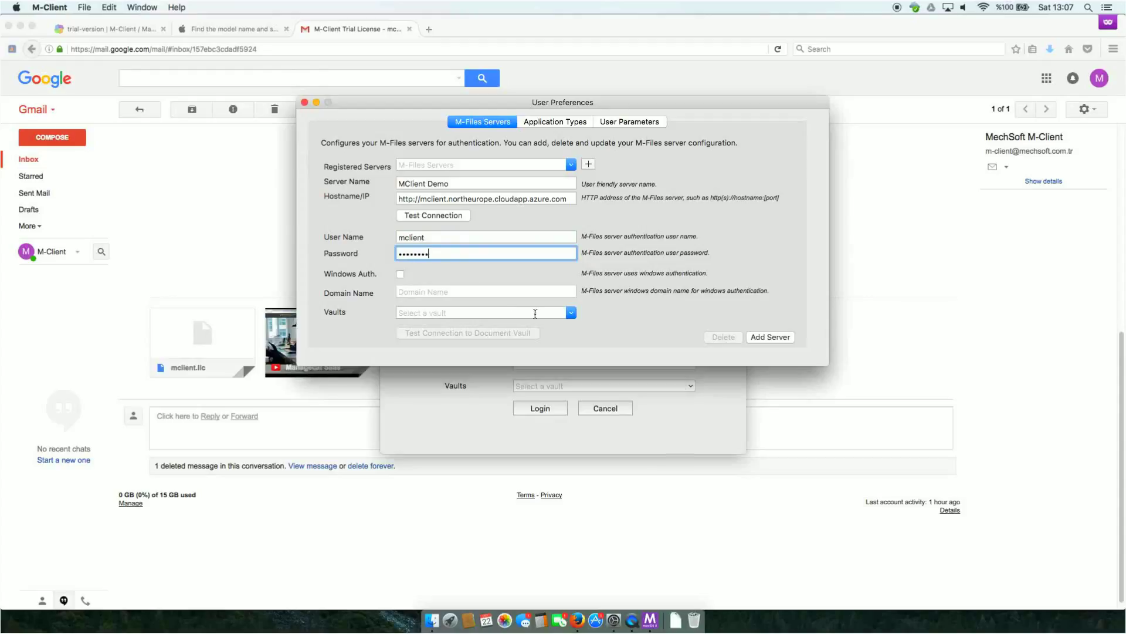
click(571, 313)
click(494, 326)
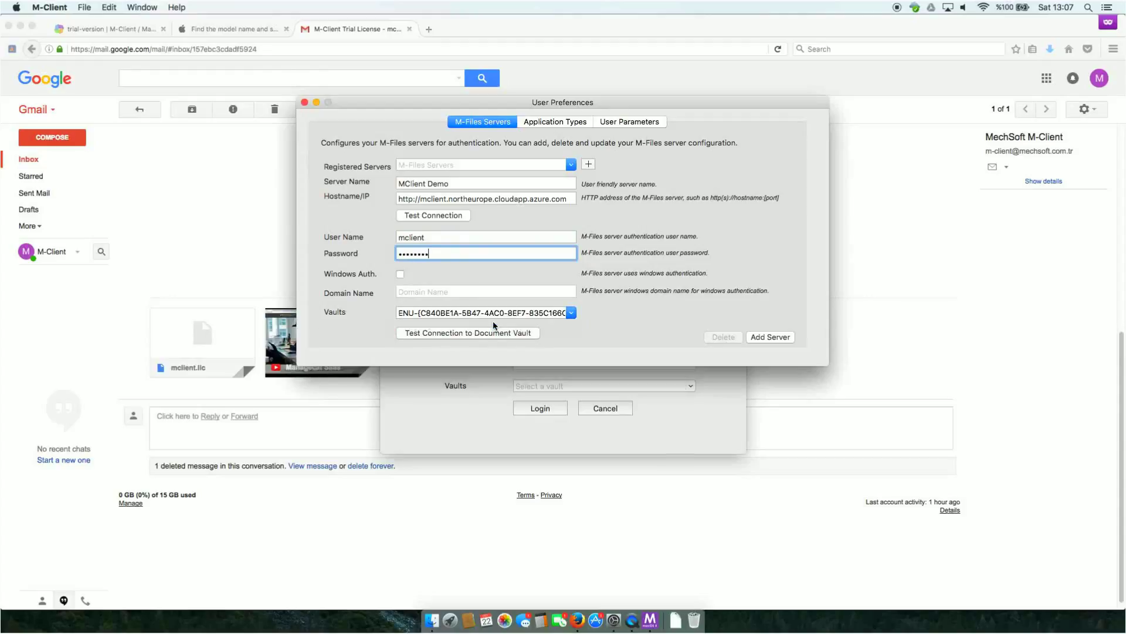
click(767, 337)
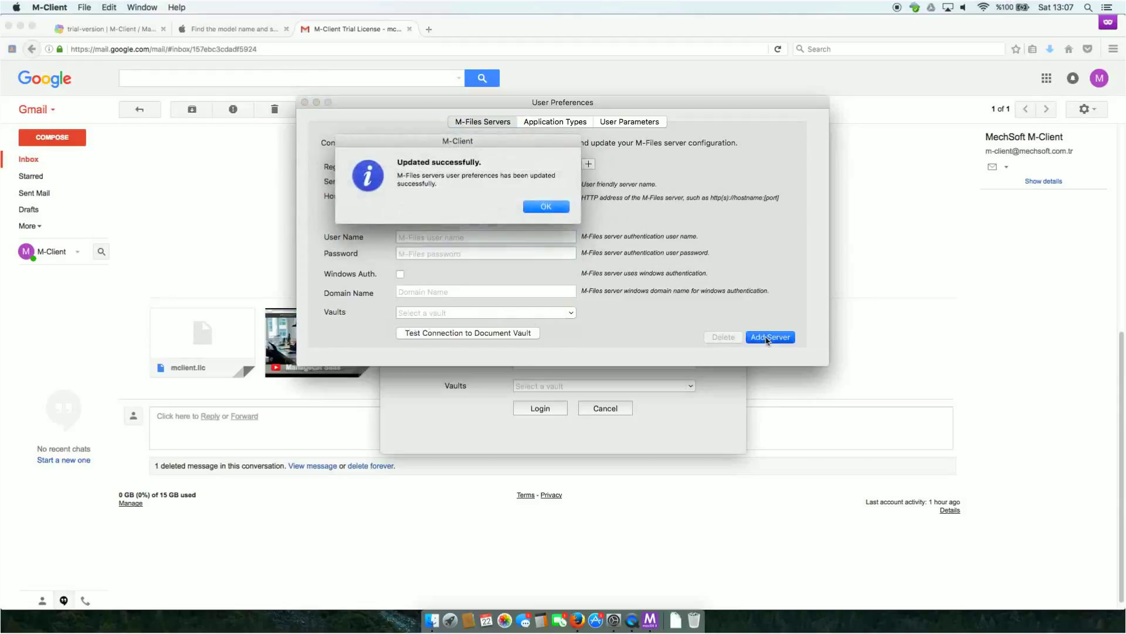
click(544, 207)
click(571, 165)
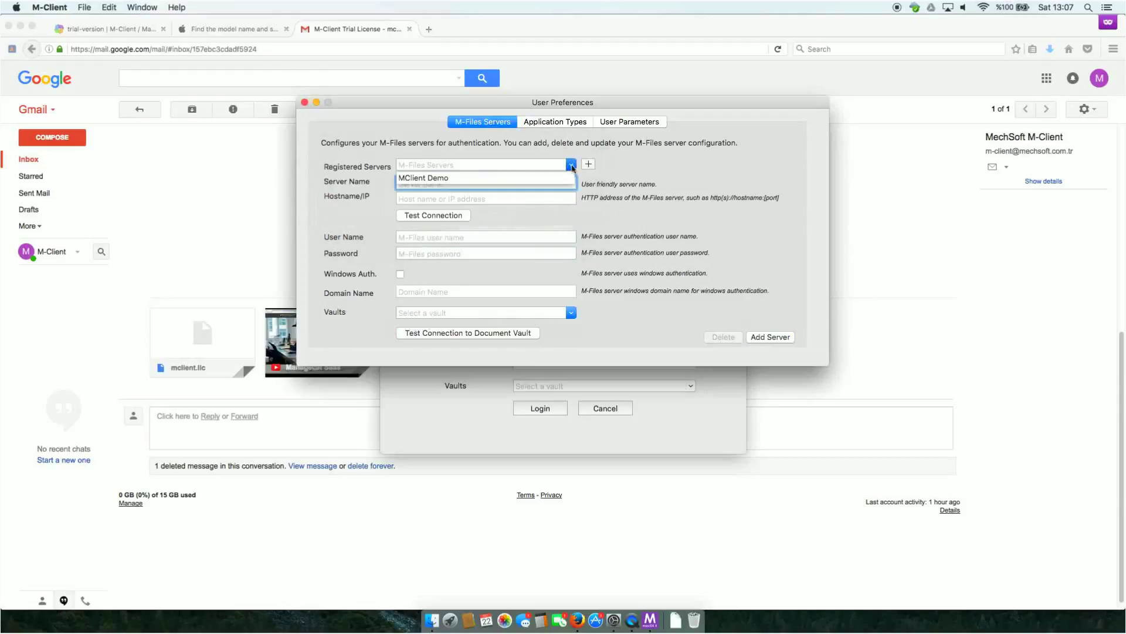
click(672, 183)
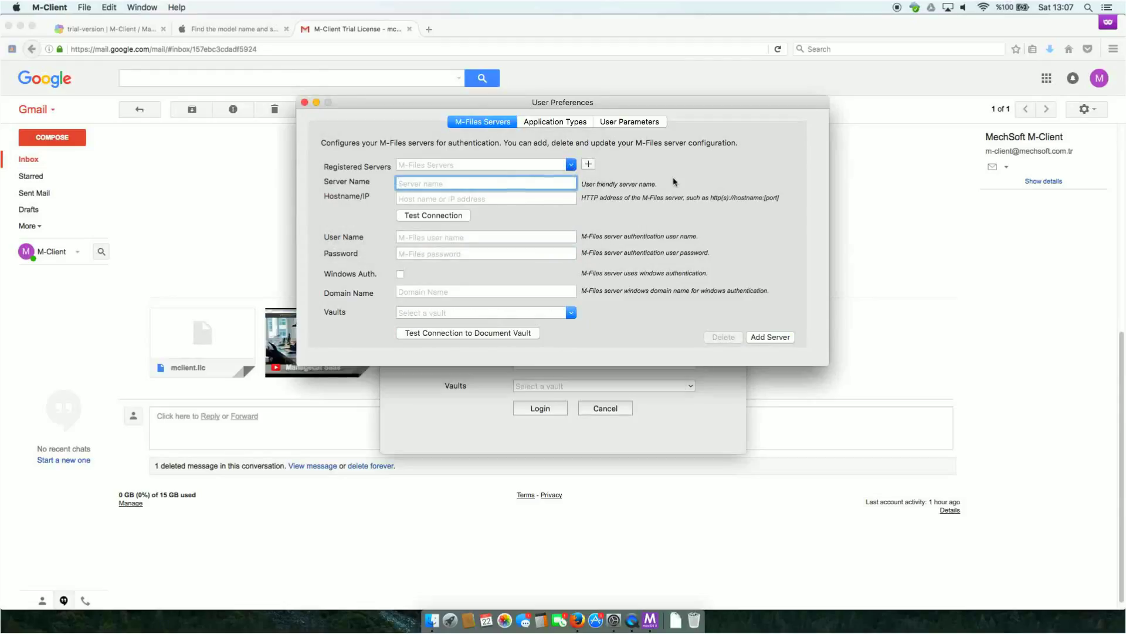
Step: In Application Types, add a temporary newExtension mapping row, edit its cells, then remove it
click(549, 123)
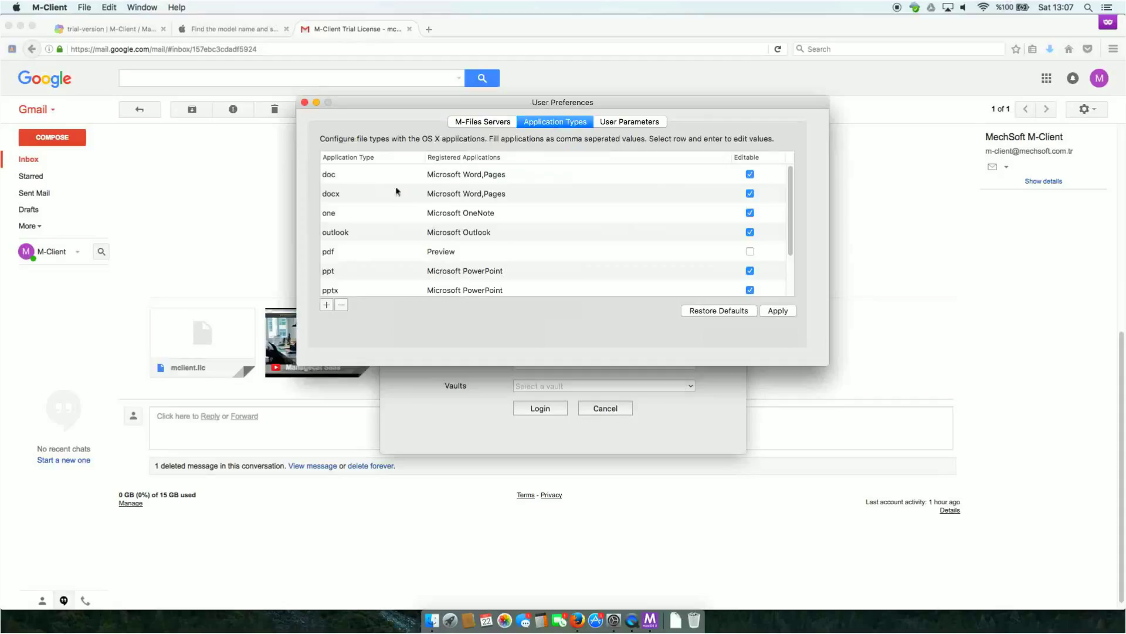
click(338, 175)
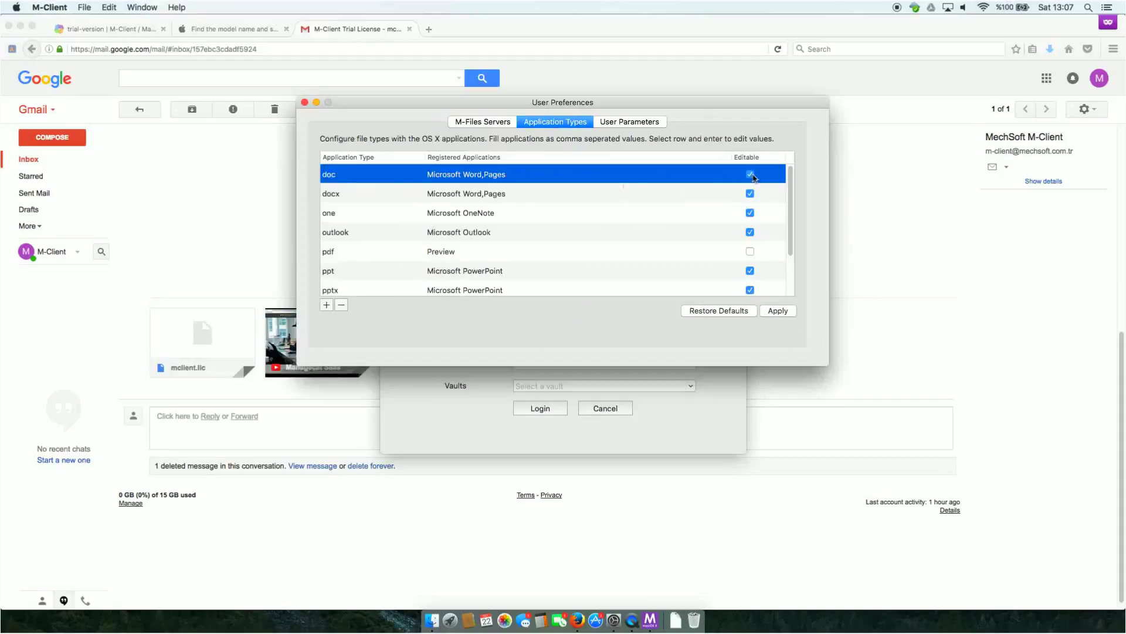
scroll(469, 205, down, 4)
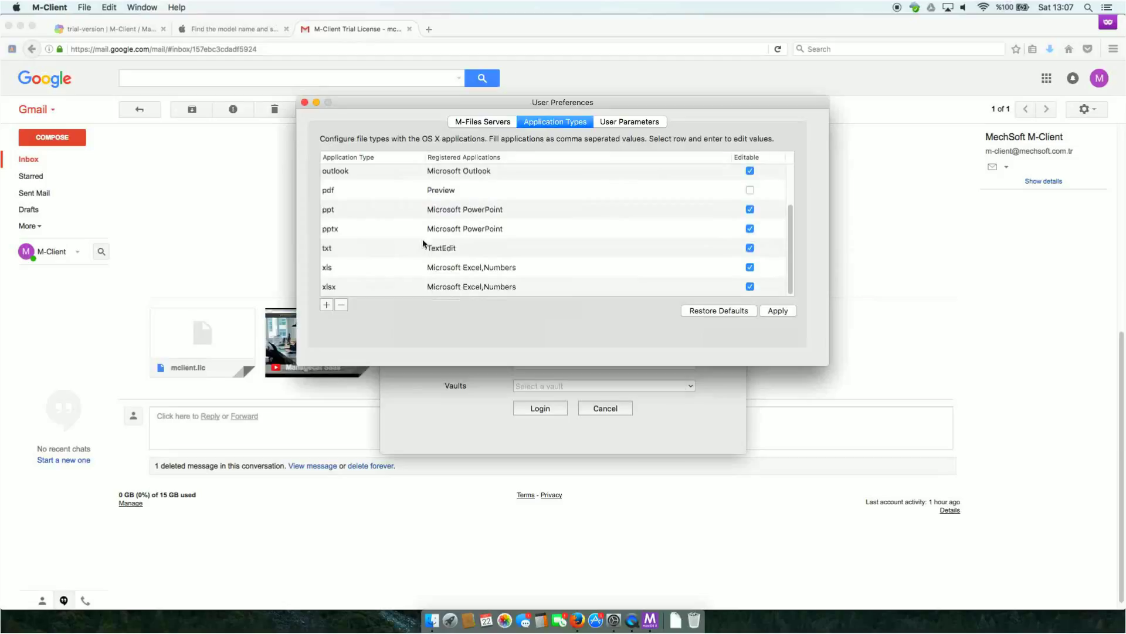
click(332, 303)
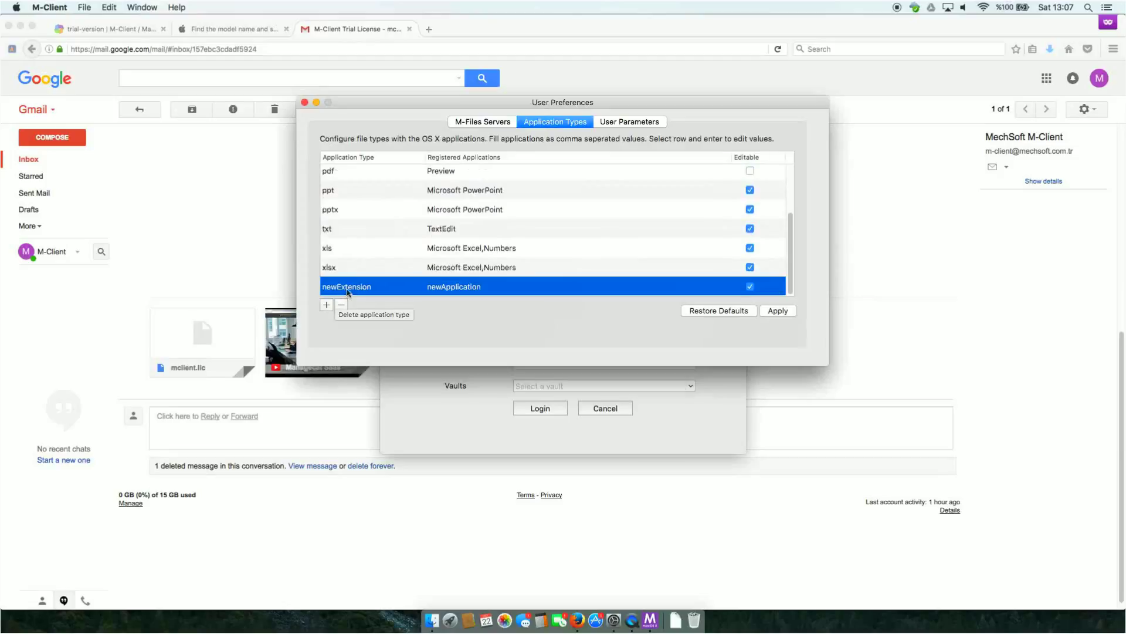
click(356, 286)
drag(384, 287, 281, 288)
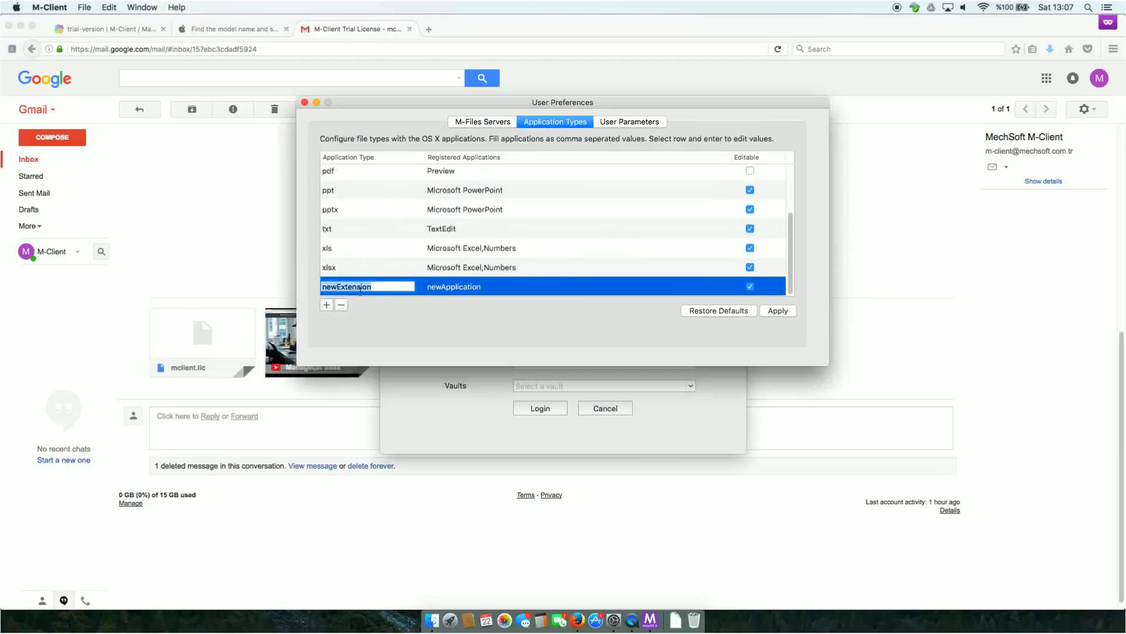
click(464, 288)
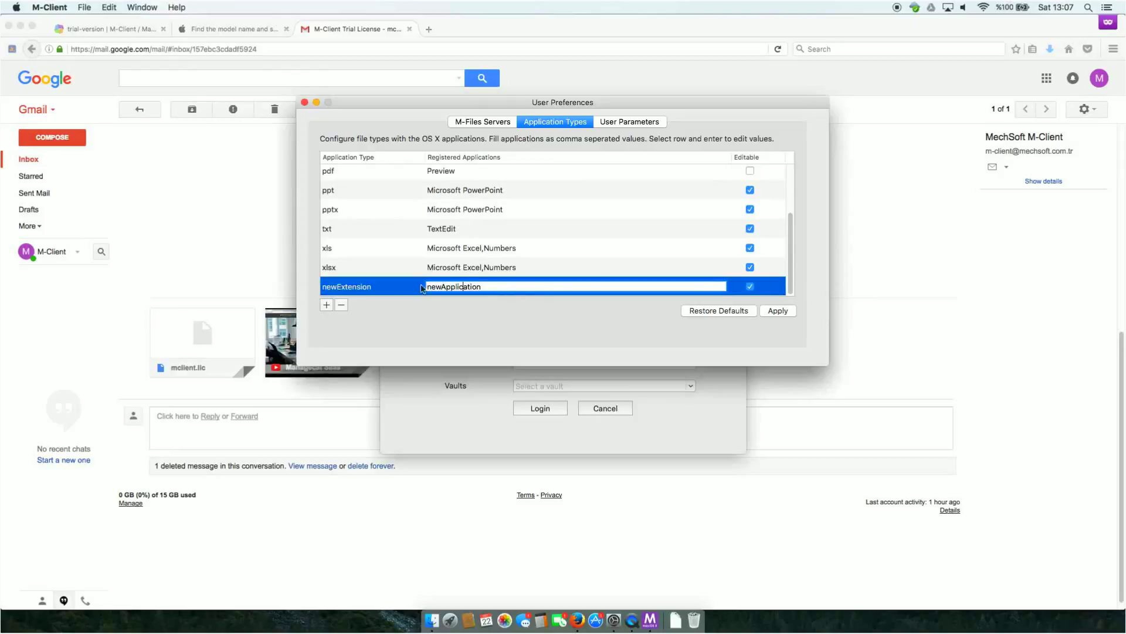
click(341, 304)
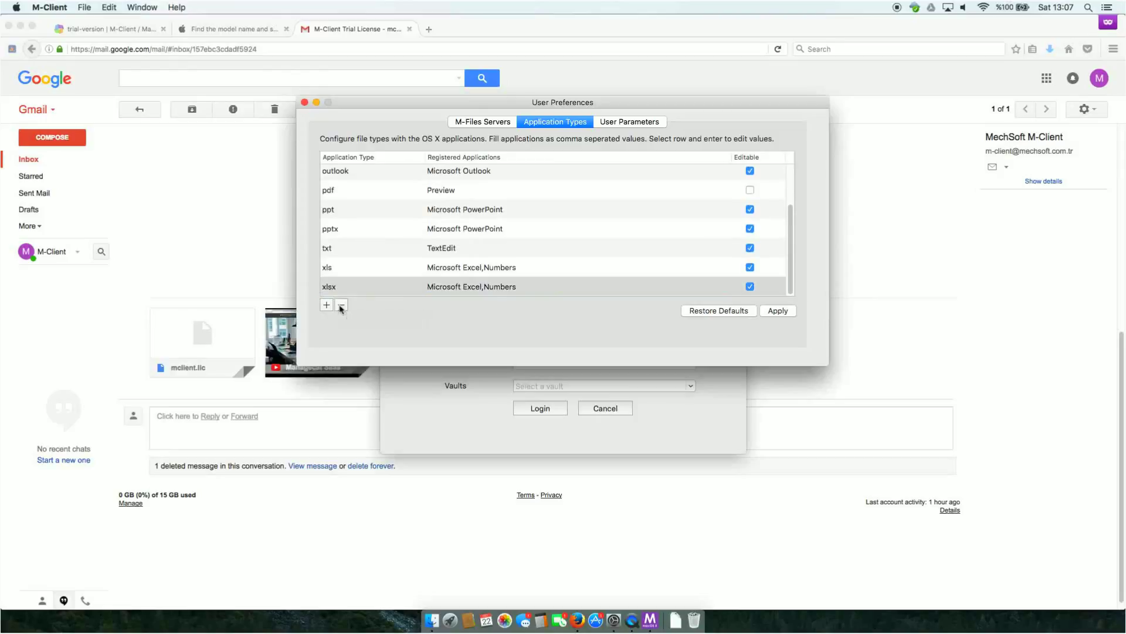
Step: Set ValueList Search Limit to 100 in User Parameters, apply it, and close Preferences
click(628, 122)
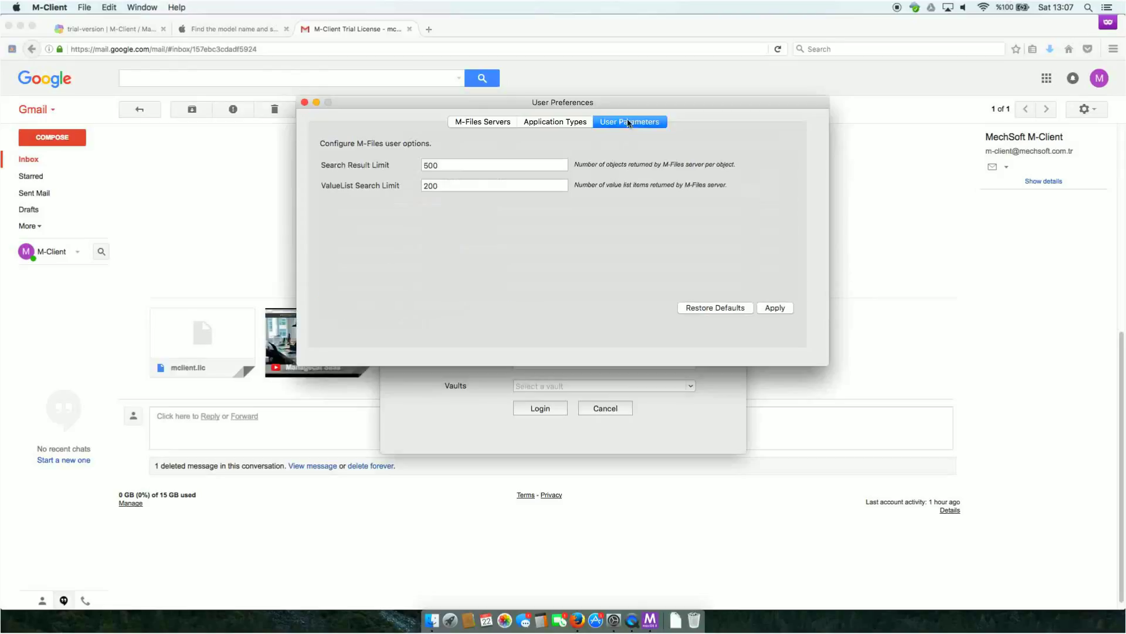
double_click(437, 166)
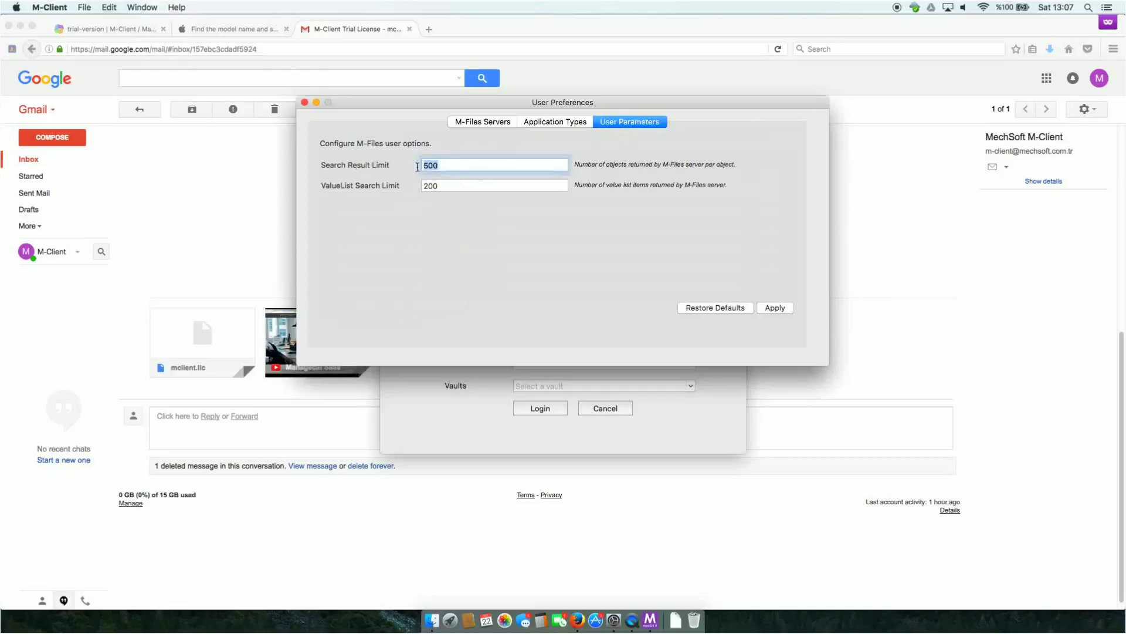
double_click(444, 186)
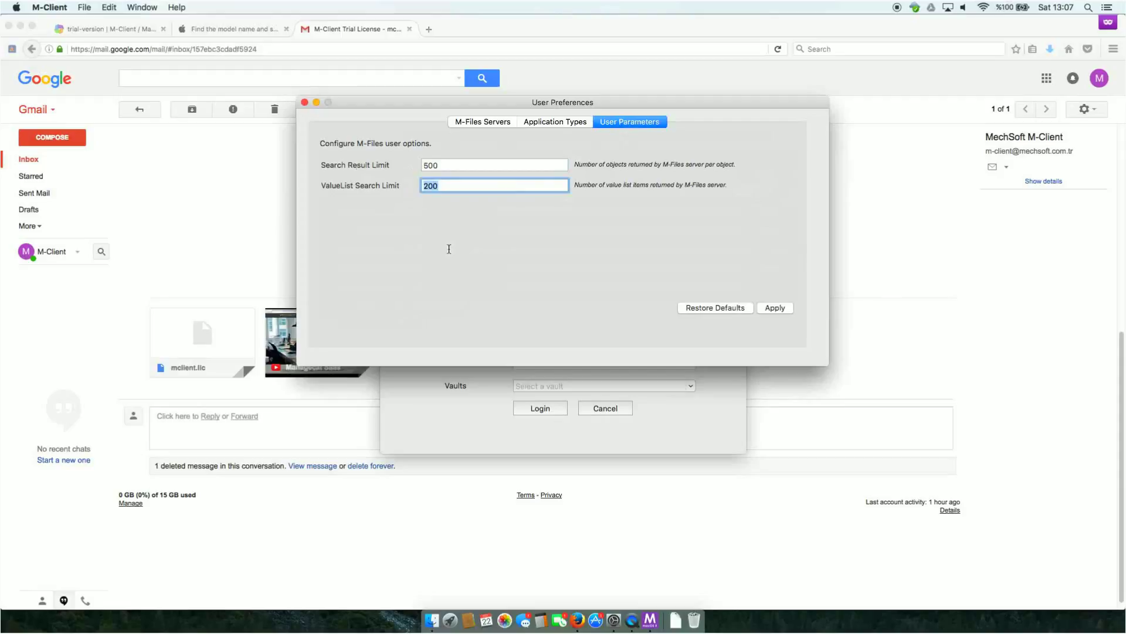
text(1)
click(779, 310)
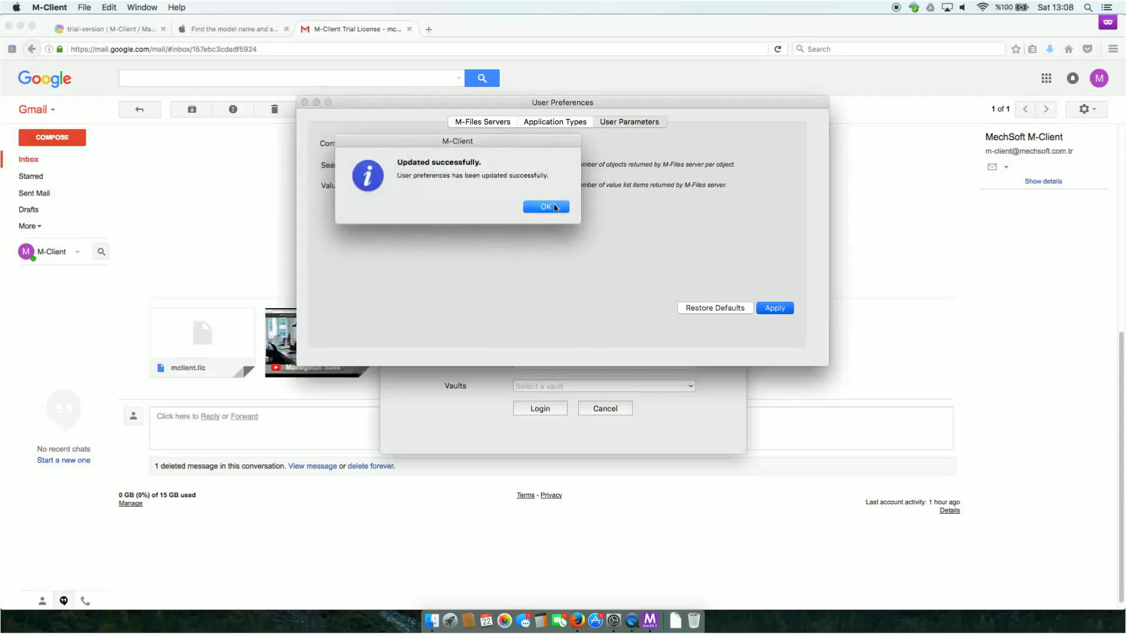
click(555, 207)
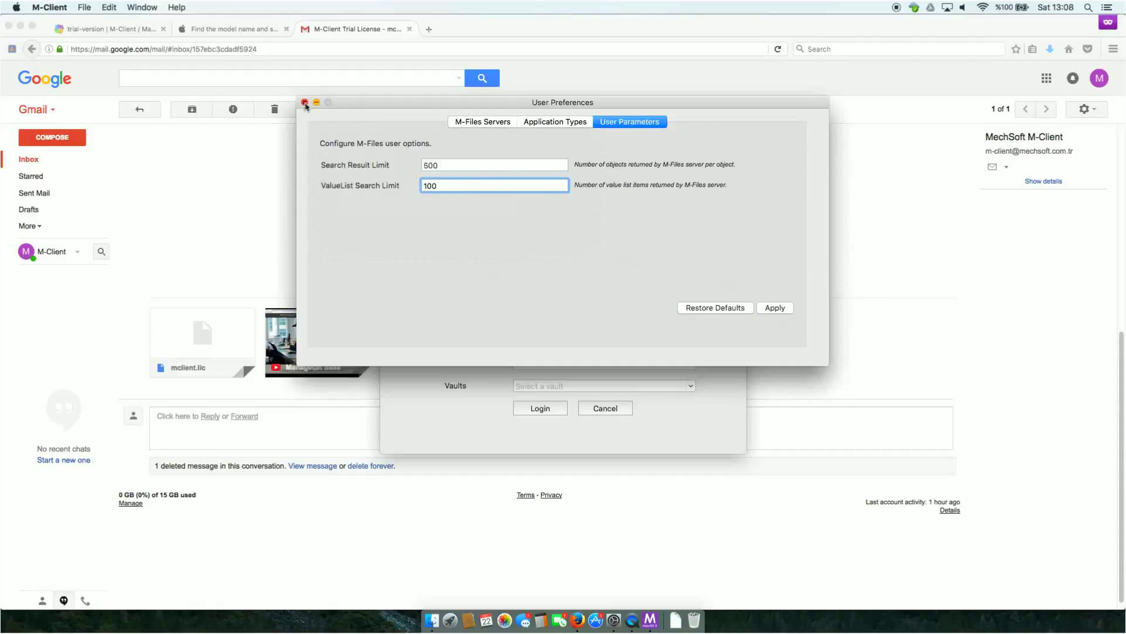
click(305, 103)
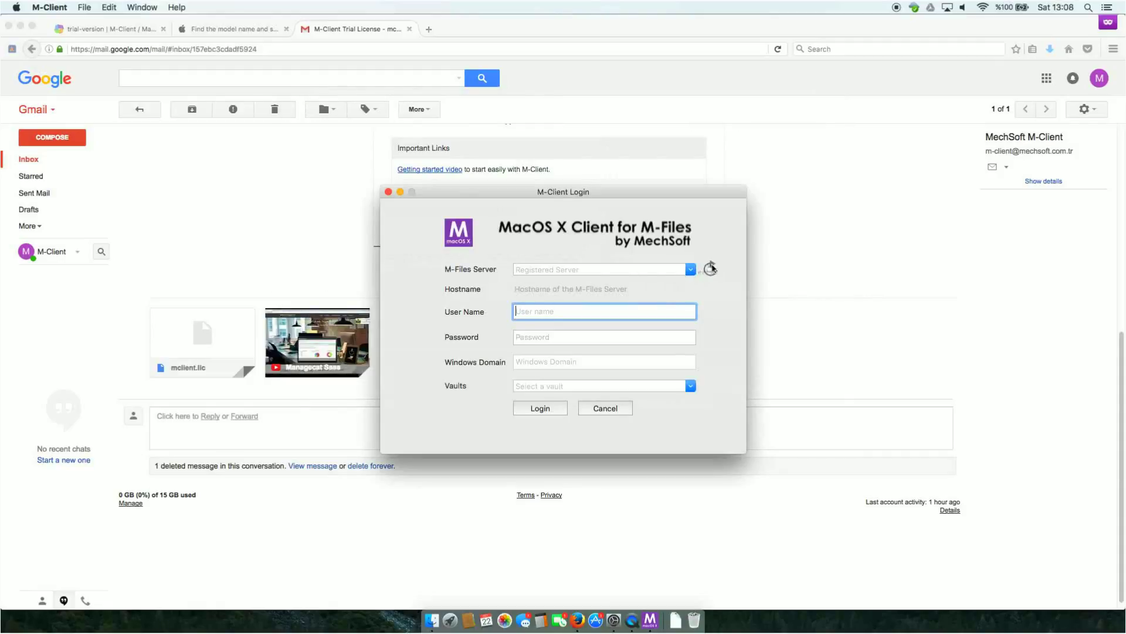
Step: Choose the MClient Demo server and ENU vault in the Login dialog and log in
click(691, 269)
click(558, 282)
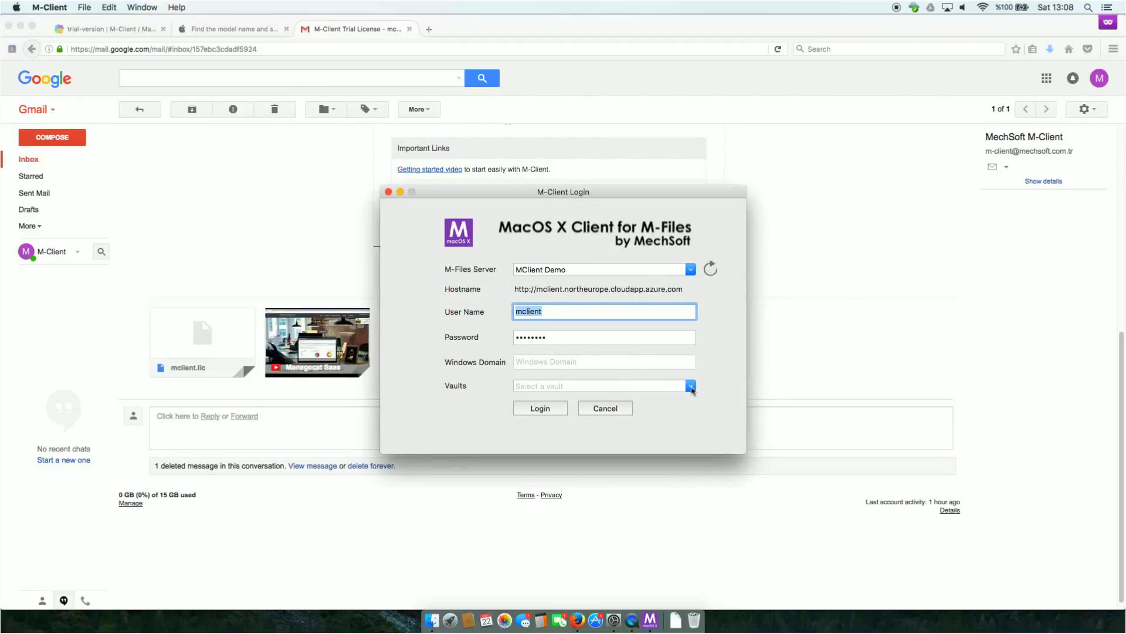
click(692, 386)
click(534, 399)
click(541, 409)
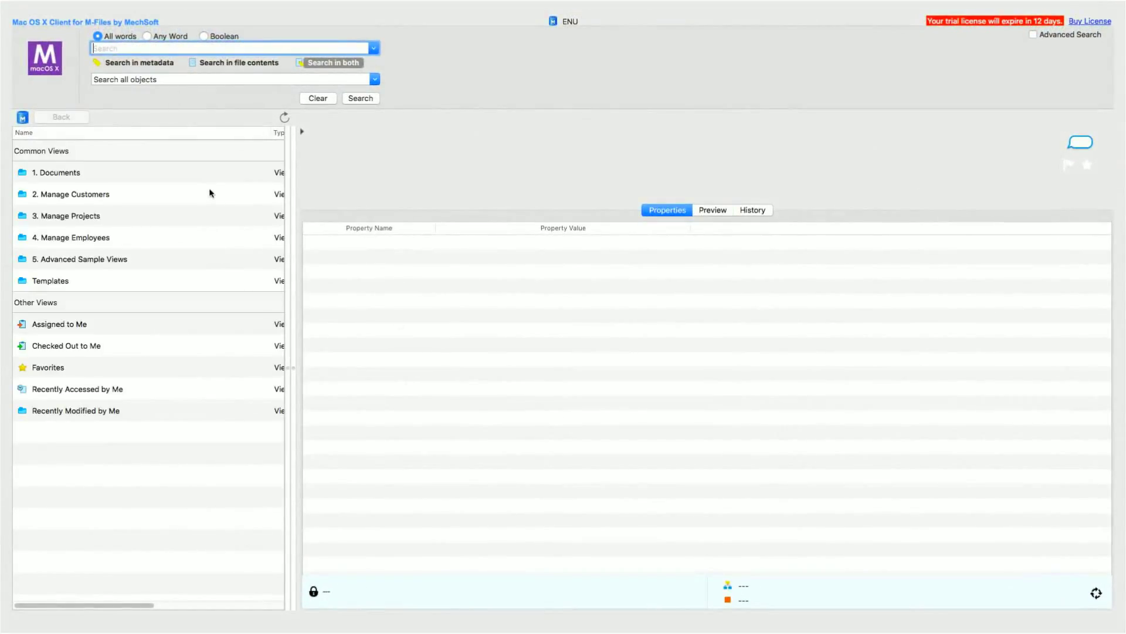
Step: Drag the Name/Type column divider left so each view's Type is visible
drag(270, 133, 179, 133)
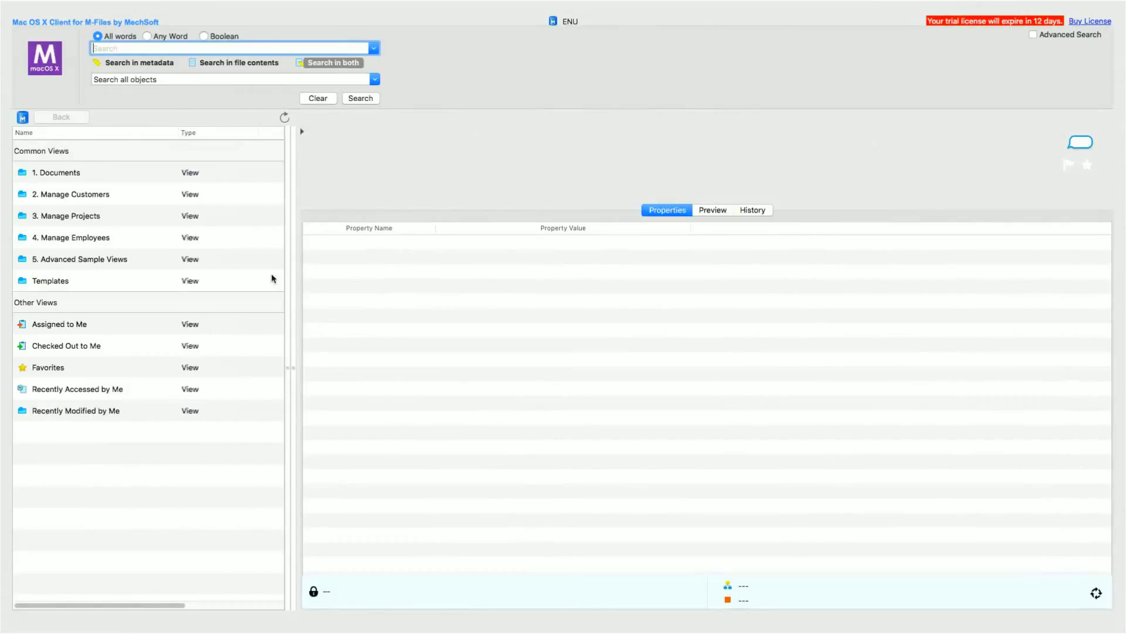